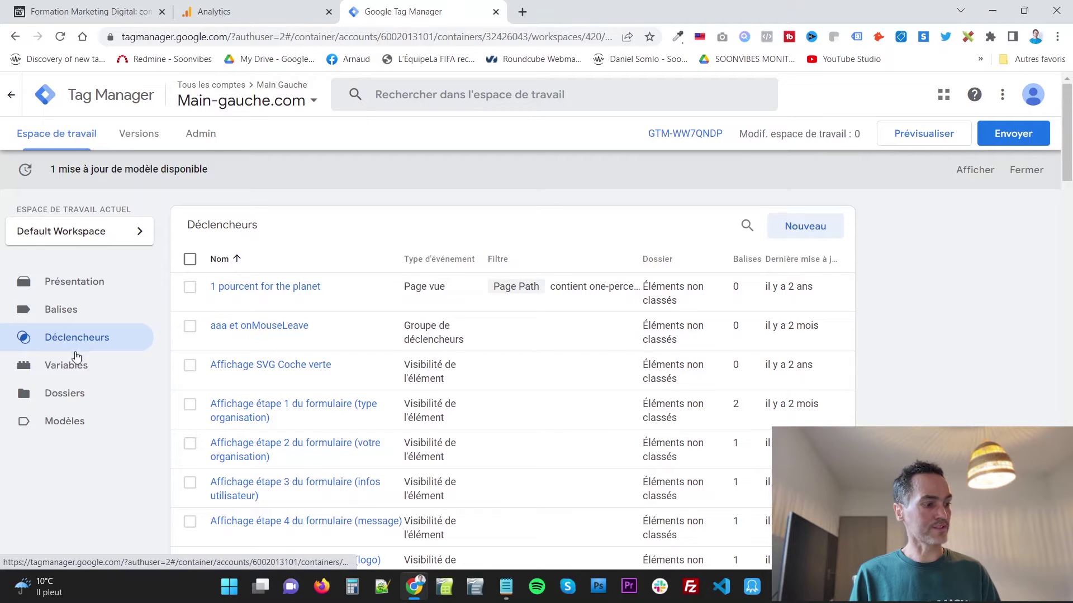
Review the container's built-in variables and its user-defined variables.
click(71, 368)
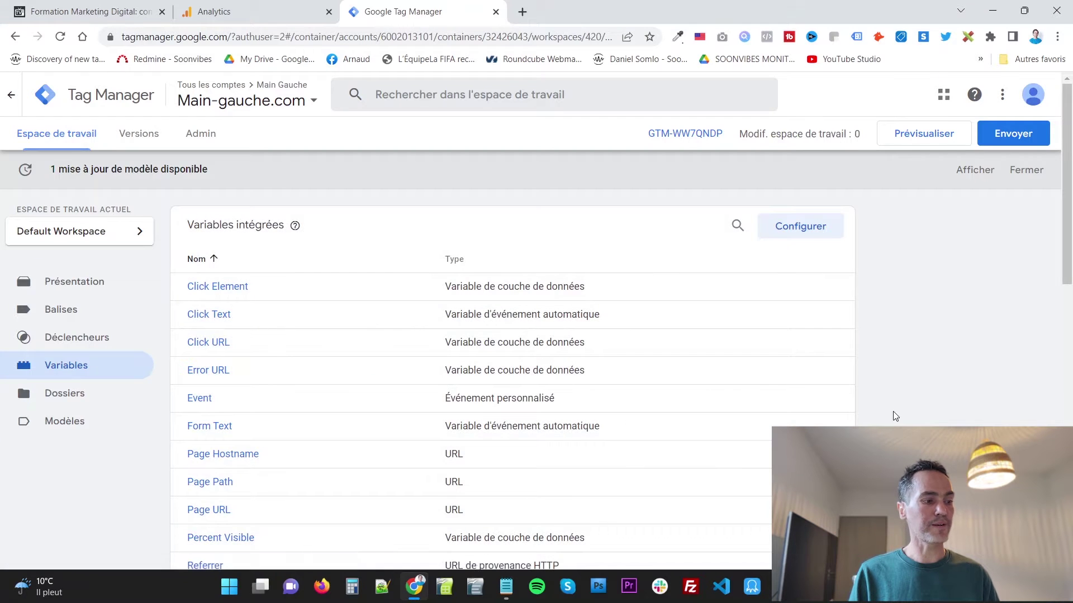
scroll(899, 393, down, 9)
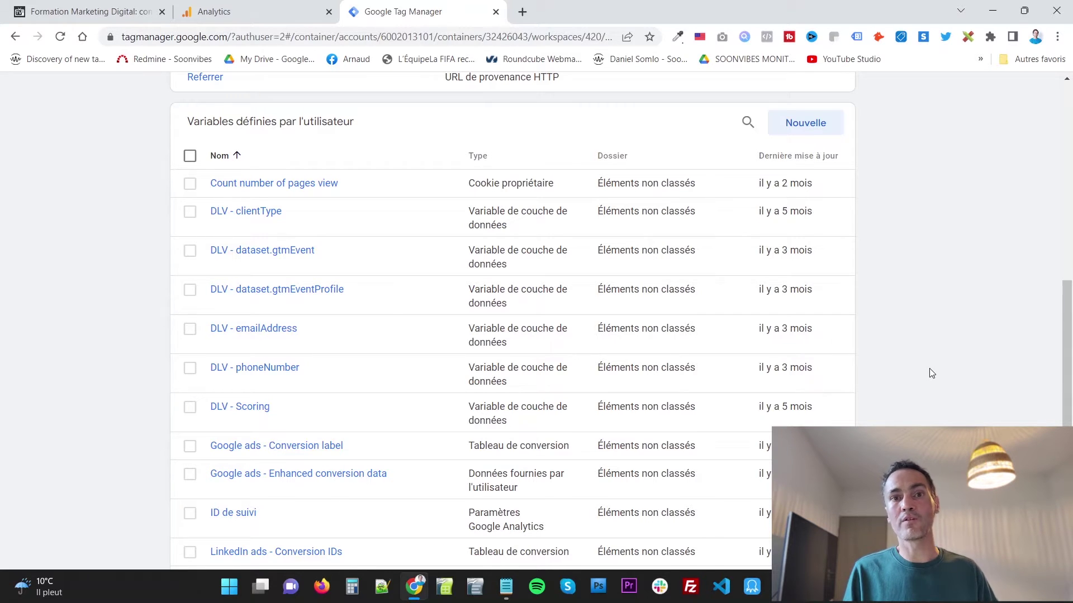
key(Home)
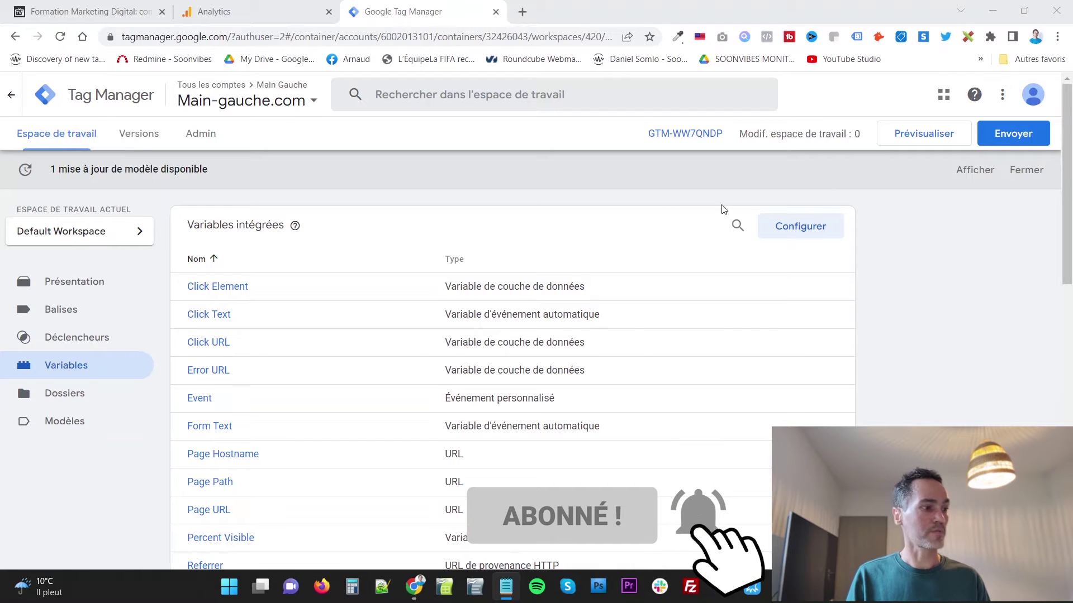
View the Google Tag Manager installation instructions in the container's administration settings.
click(208, 141)
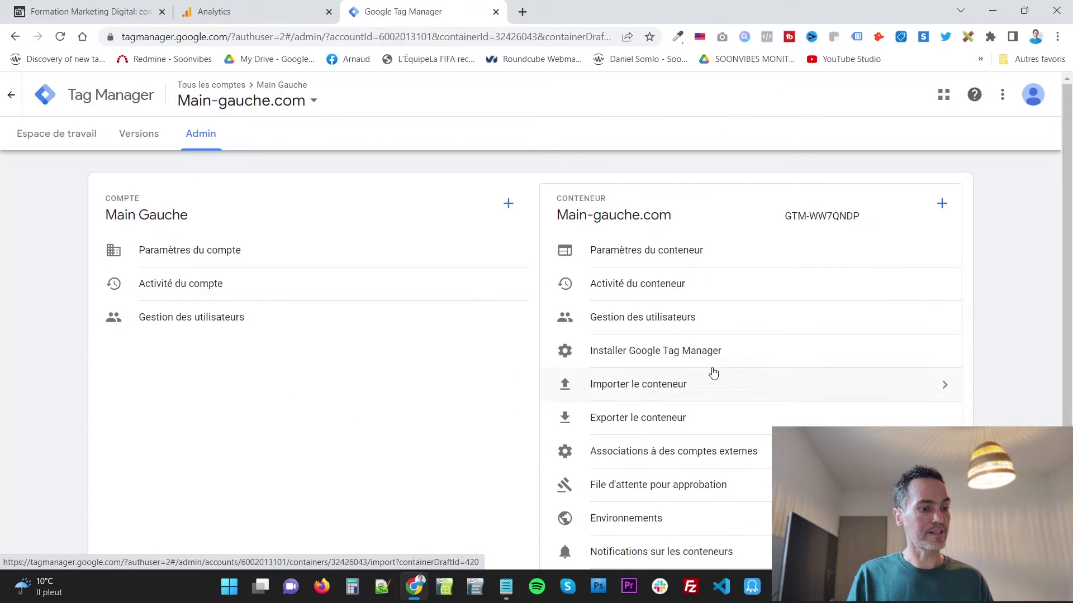
click(644, 356)
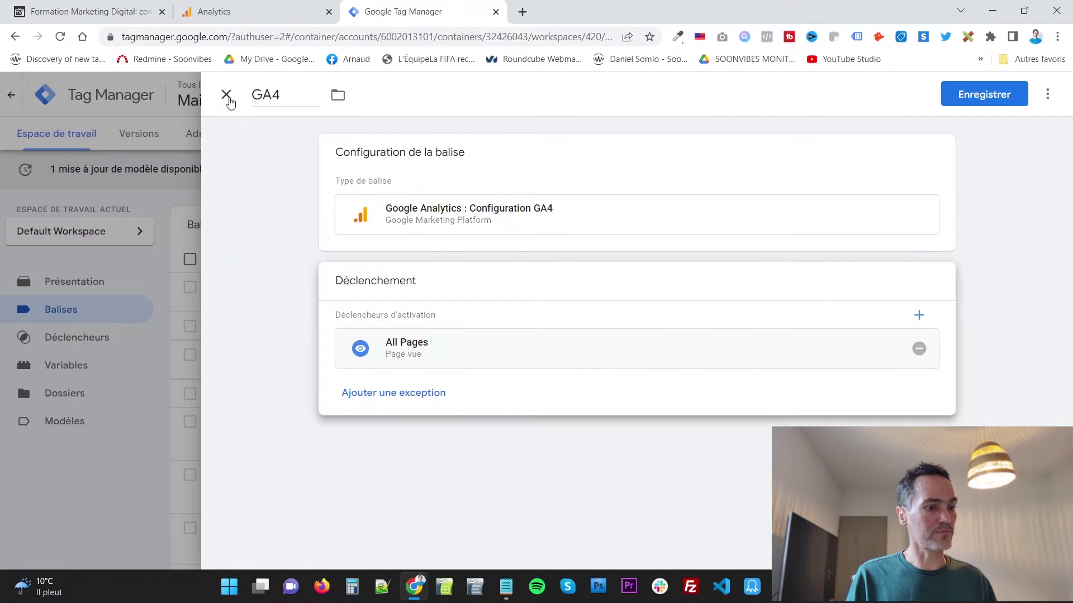
Close the GA4 configuration tag and discard its unsaved changes.
click(226, 95)
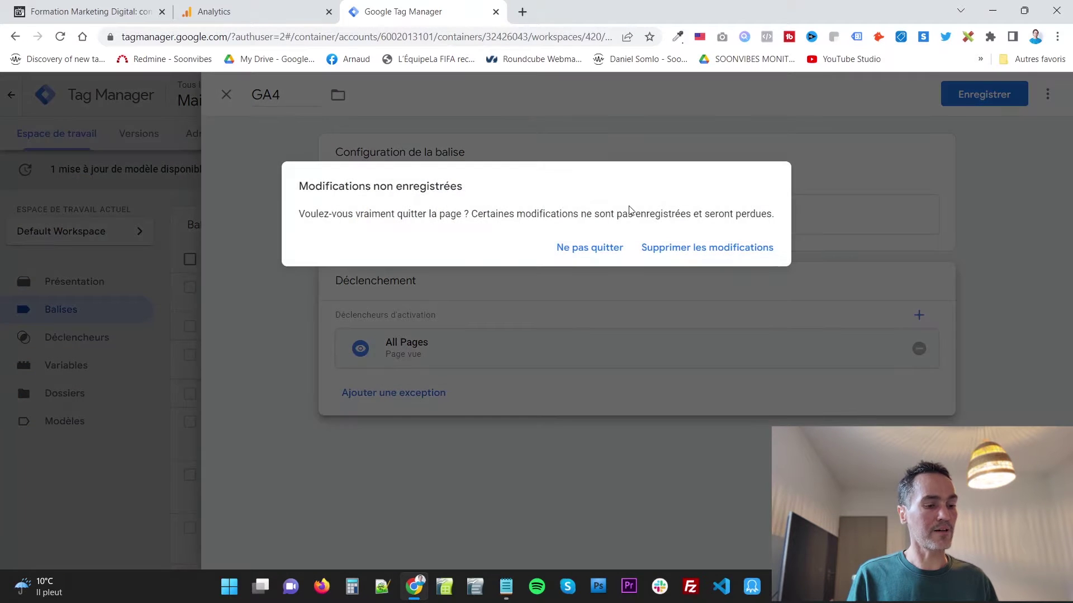
click(686, 249)
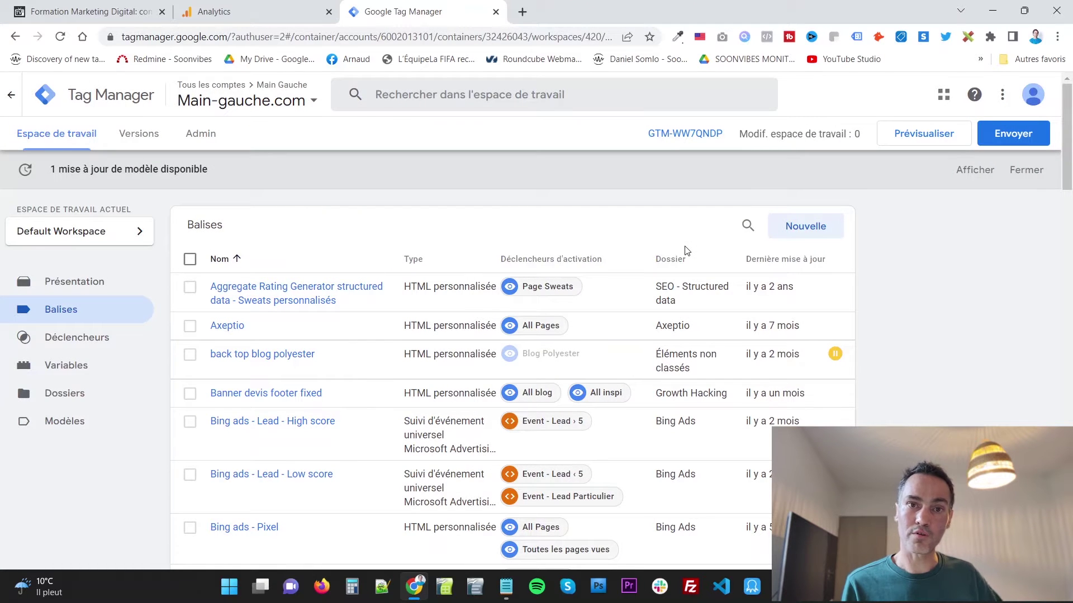
Start a new tag in the workspace and name it Facebook pixel.
click(800, 232)
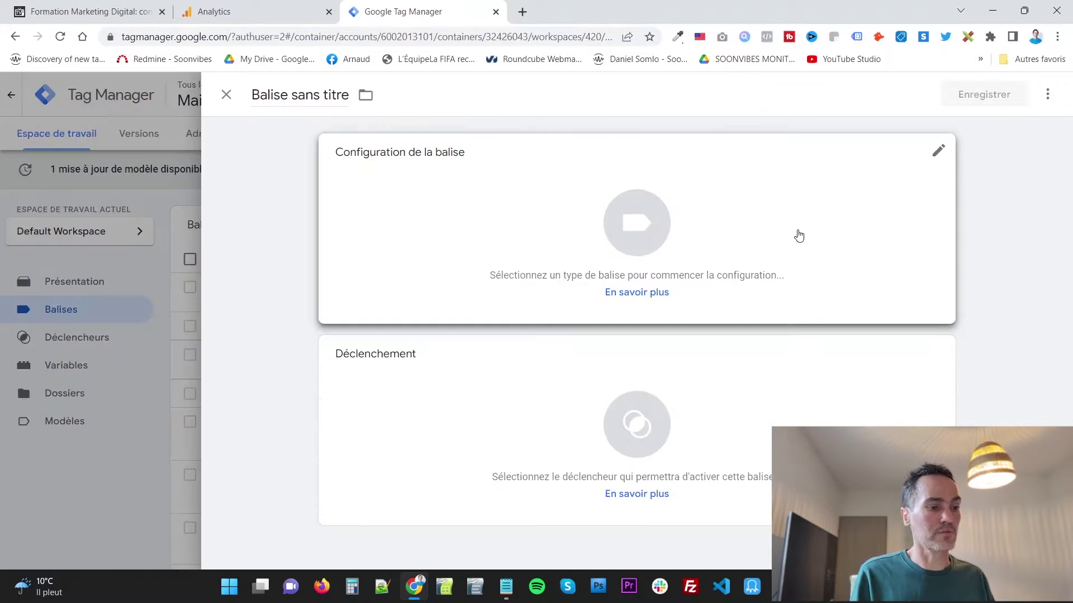
click(319, 98)
text(Faceboo)
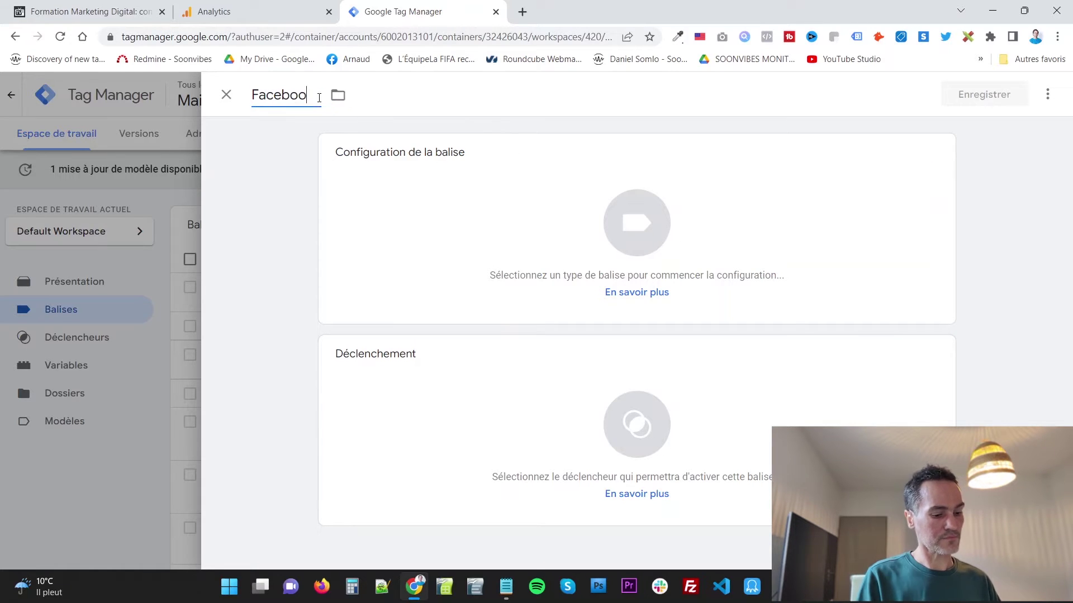
text(k pixel)
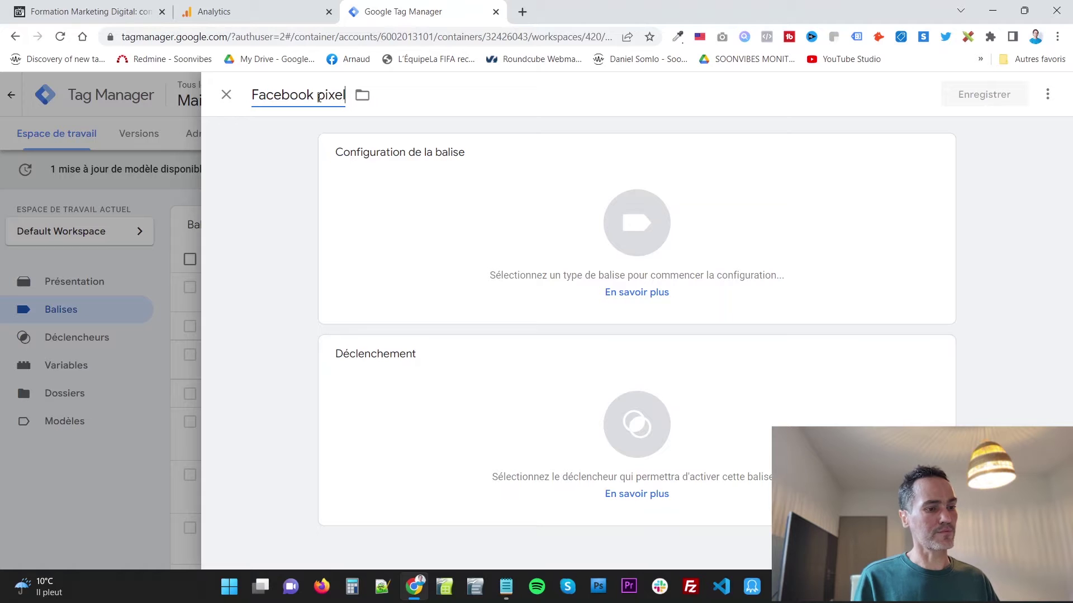
Set the tag type to the Facebook Pixel gallery template by gtm-templates-simo-ahava.
click(629, 228)
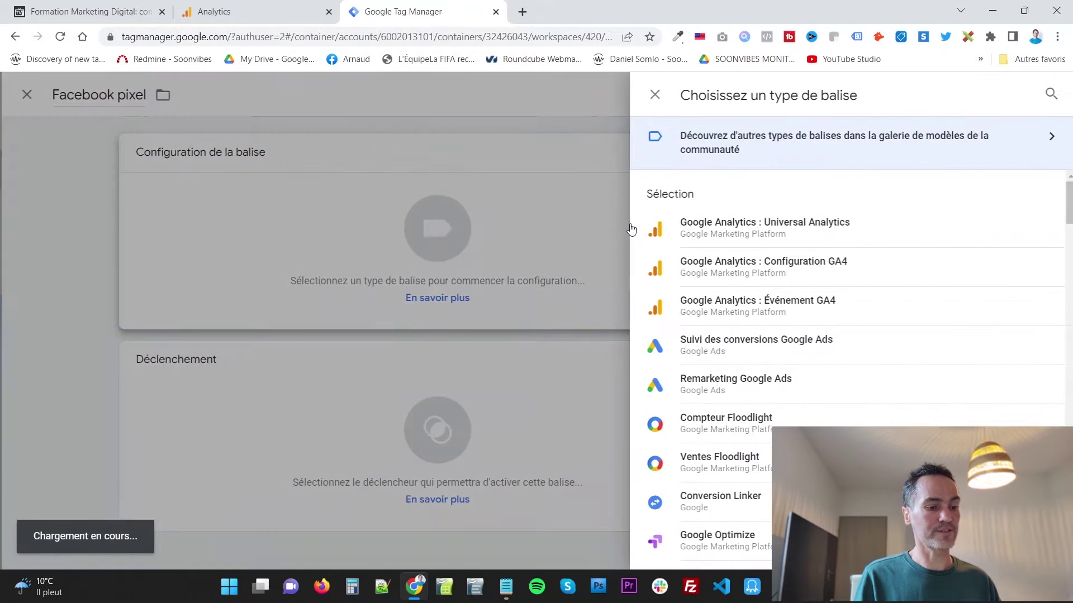
scroll(843, 392, down, 7)
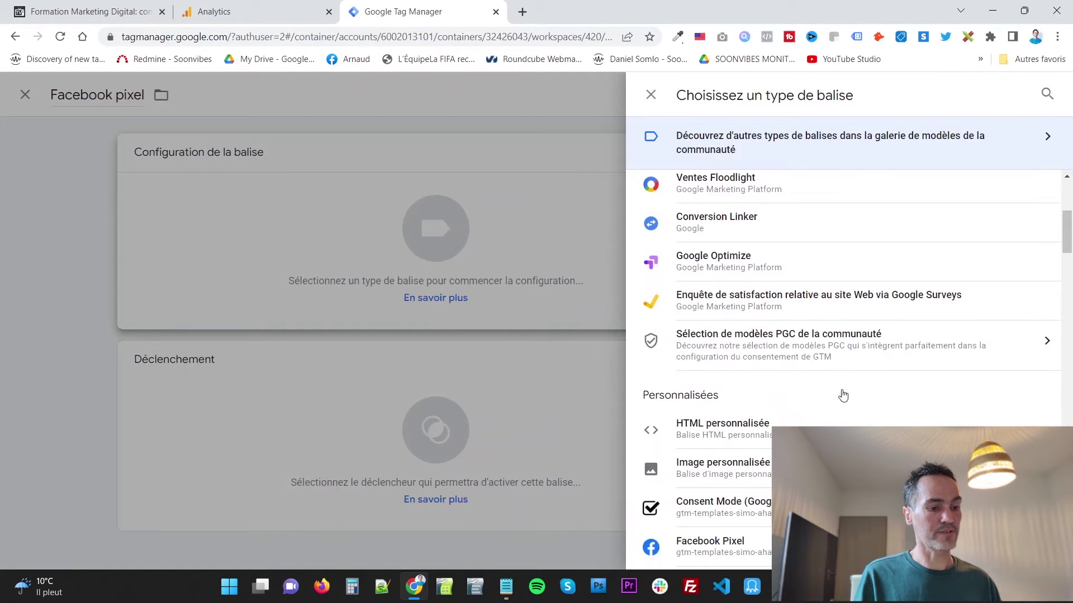
scroll(844, 395, down, 1)
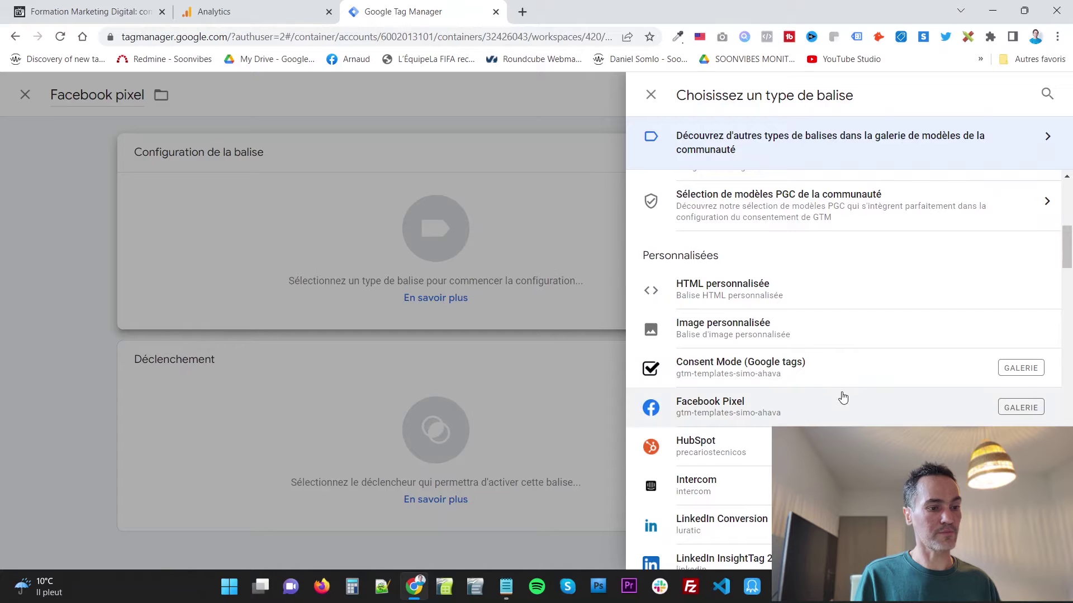
scroll(716, 270, down, 1)
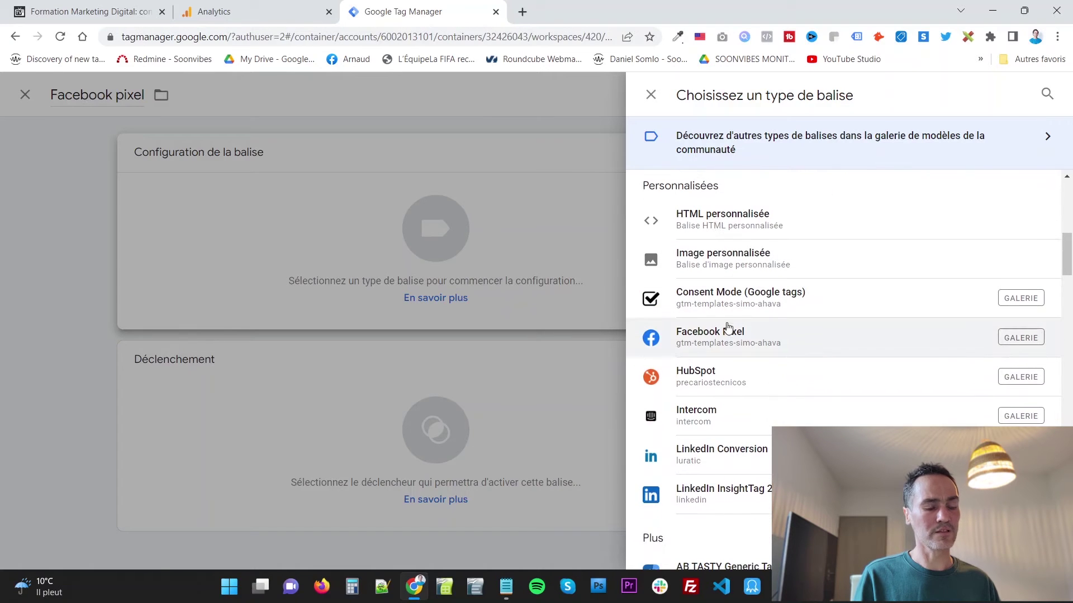
click(714, 342)
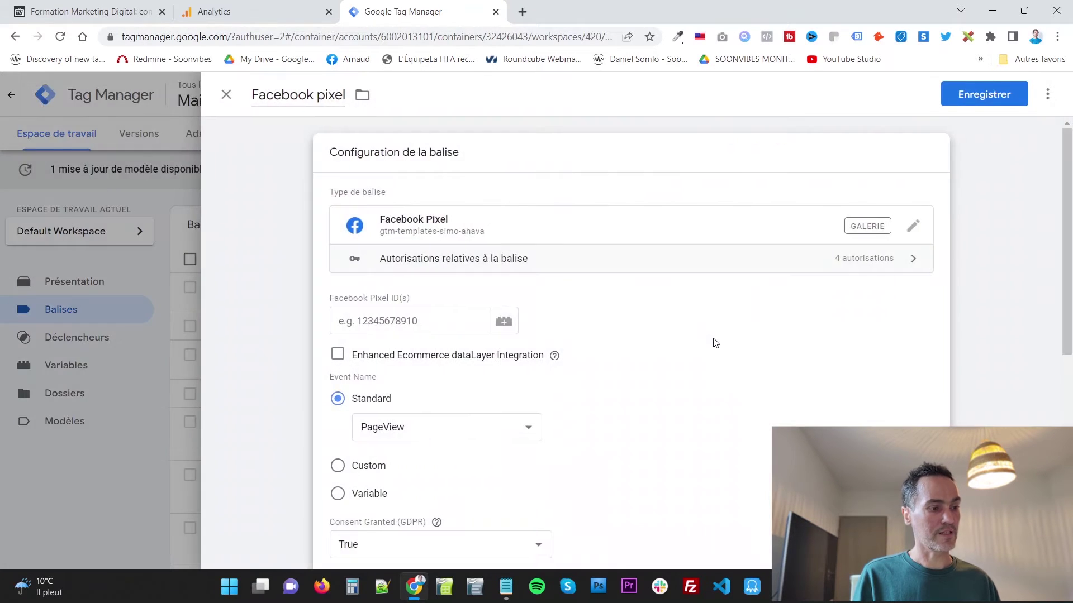
Examine the tag's Facebook Pixel ID field and the available standard event names, leaving PageView selected.
scroll(569, 332, down, 1)
click(422, 255)
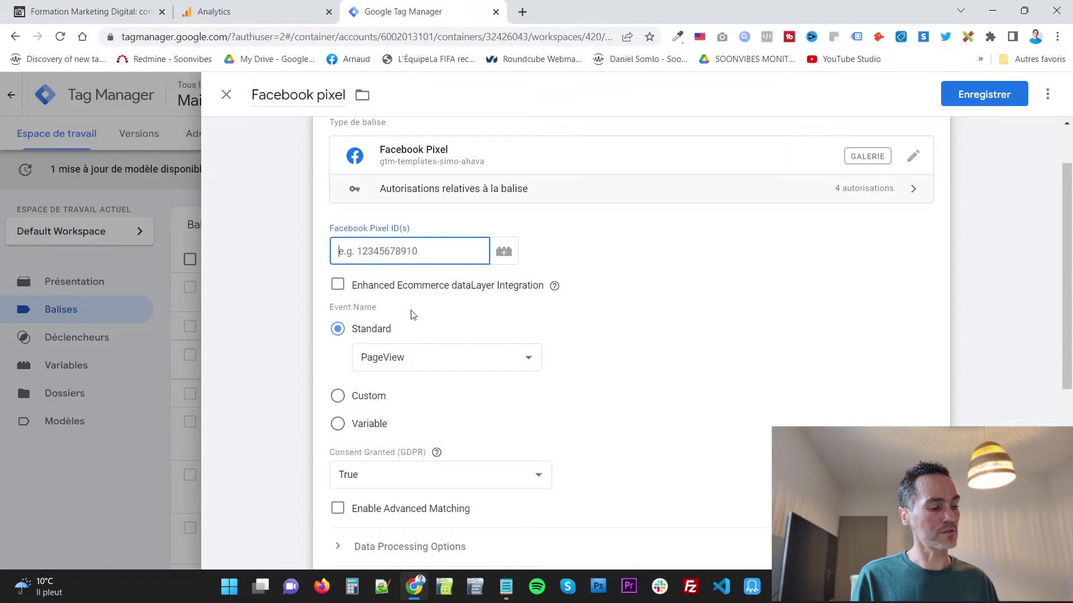
scroll(623, 423, down, 2)
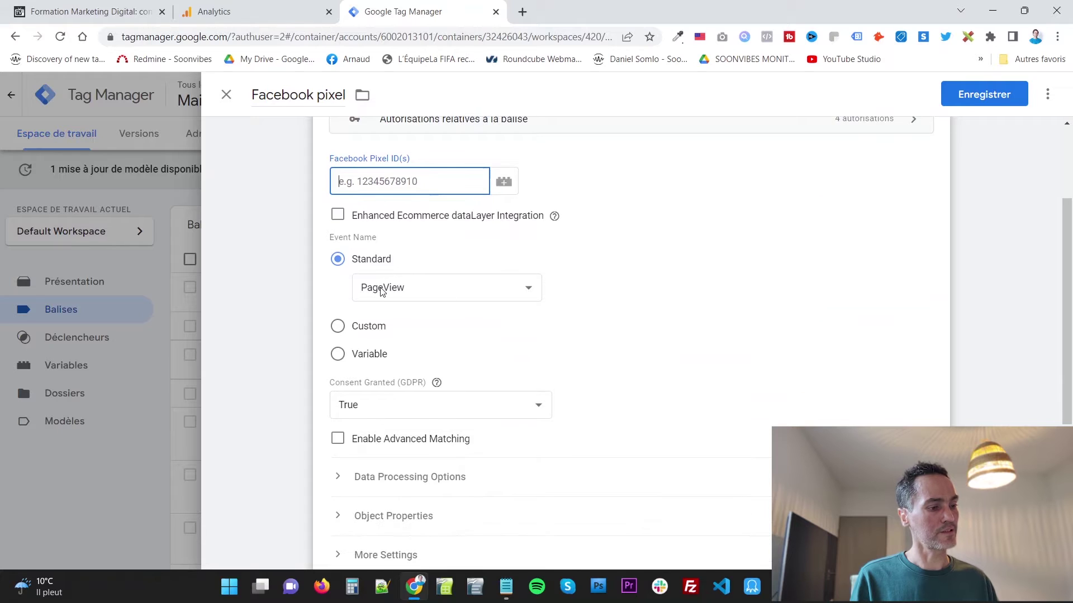
click(380, 290)
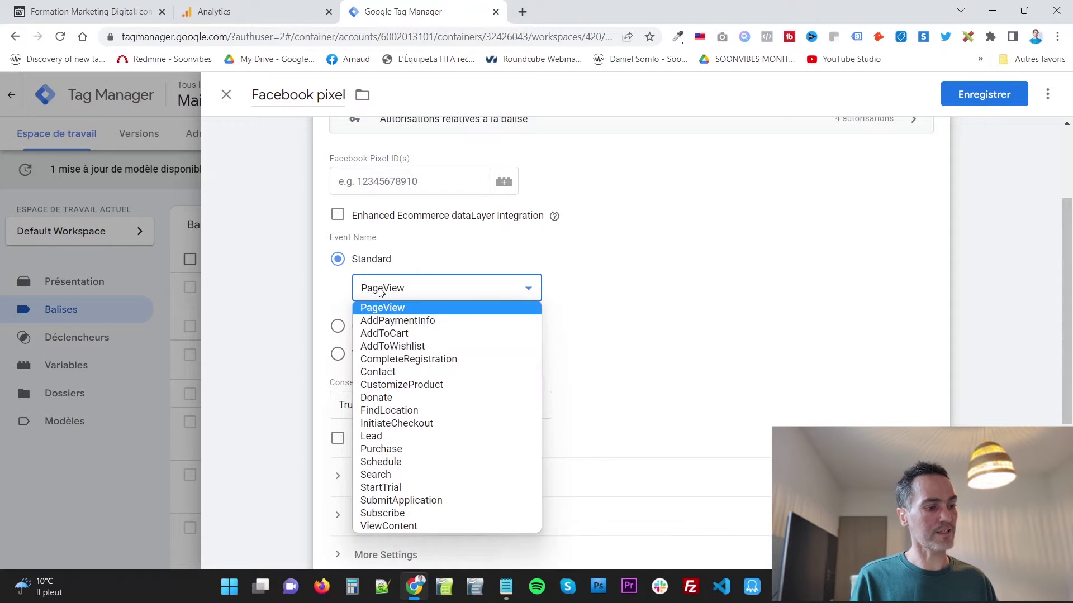
click(380, 291)
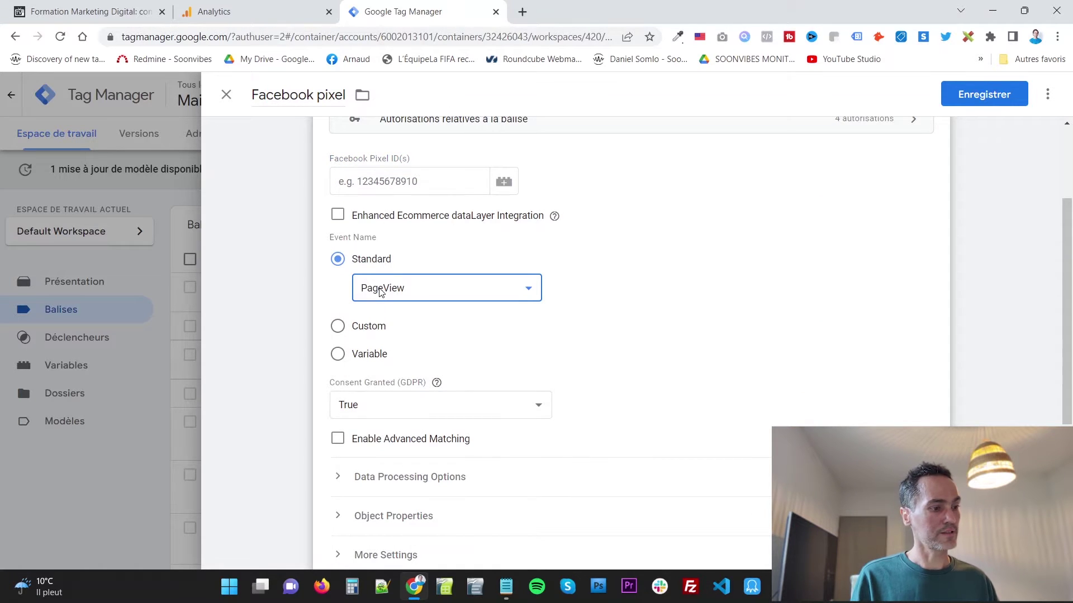
click(337, 287)
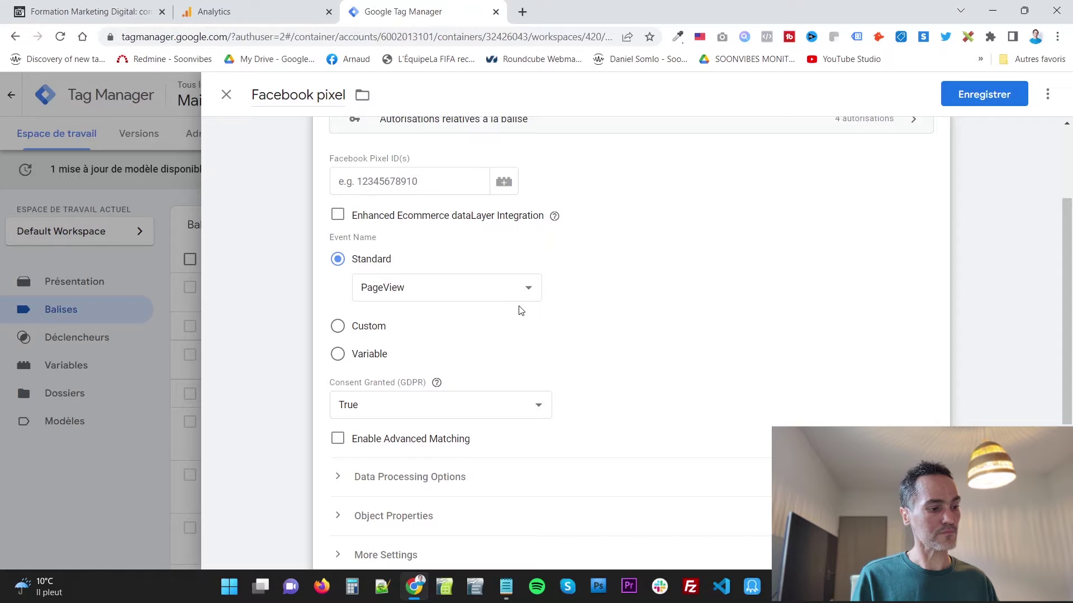
Assign the All Pages trigger to the Facebook pixel tag, and close the tag discarding its unsaved changes.
scroll(519, 310, down, 5)
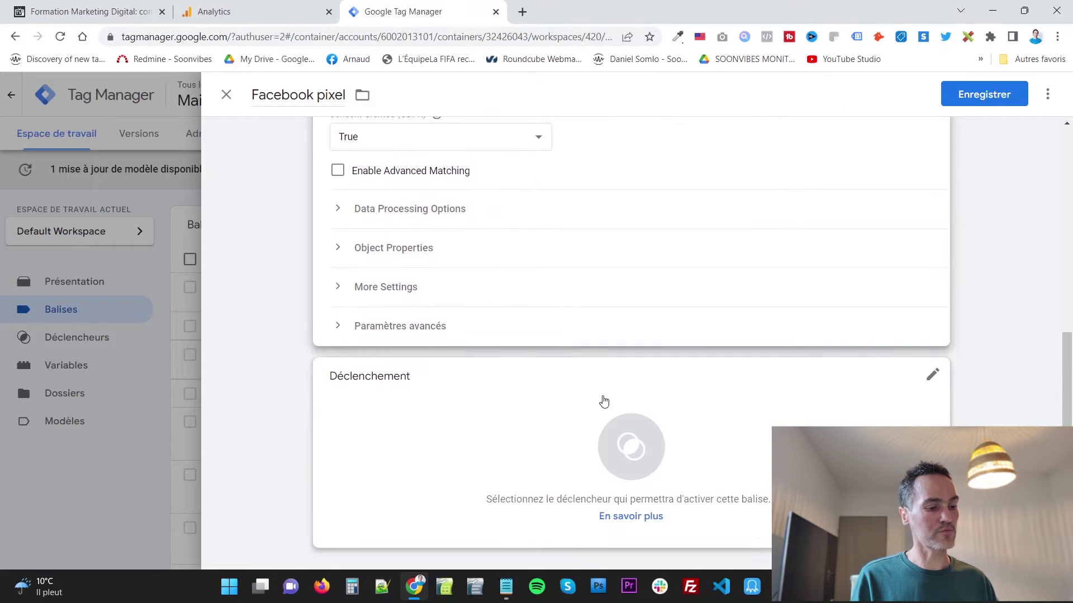
click(631, 449)
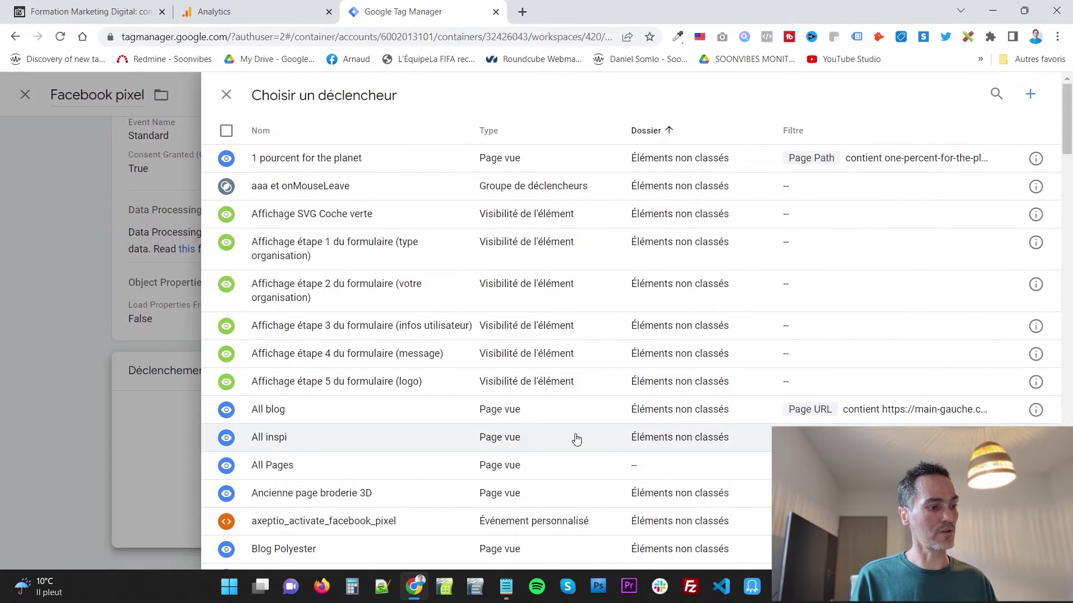
scroll(575, 438, down, 3)
scroll(576, 439, down, 1)
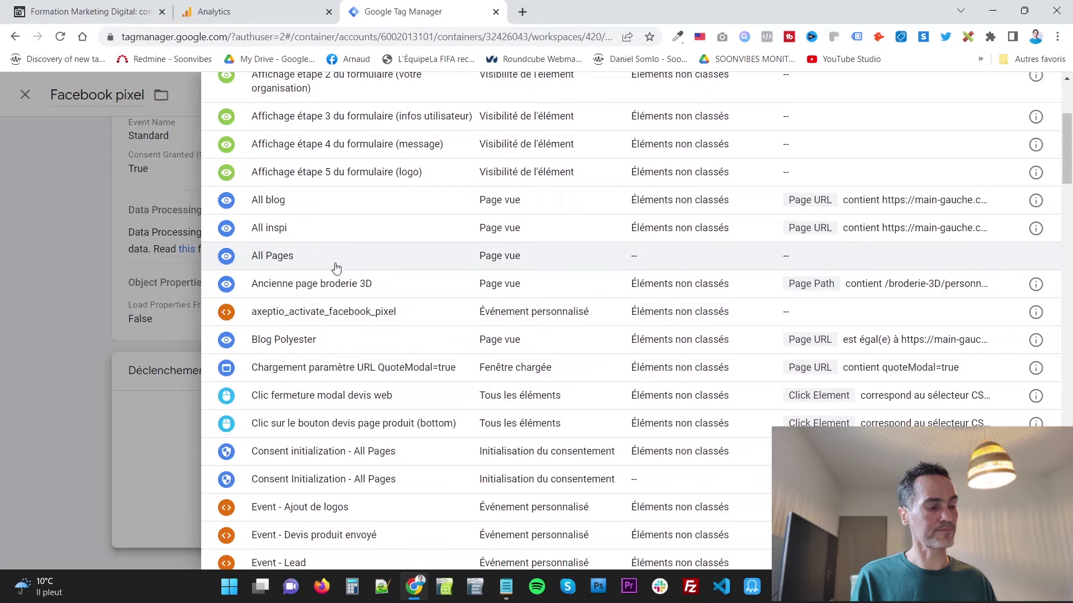
click(288, 257)
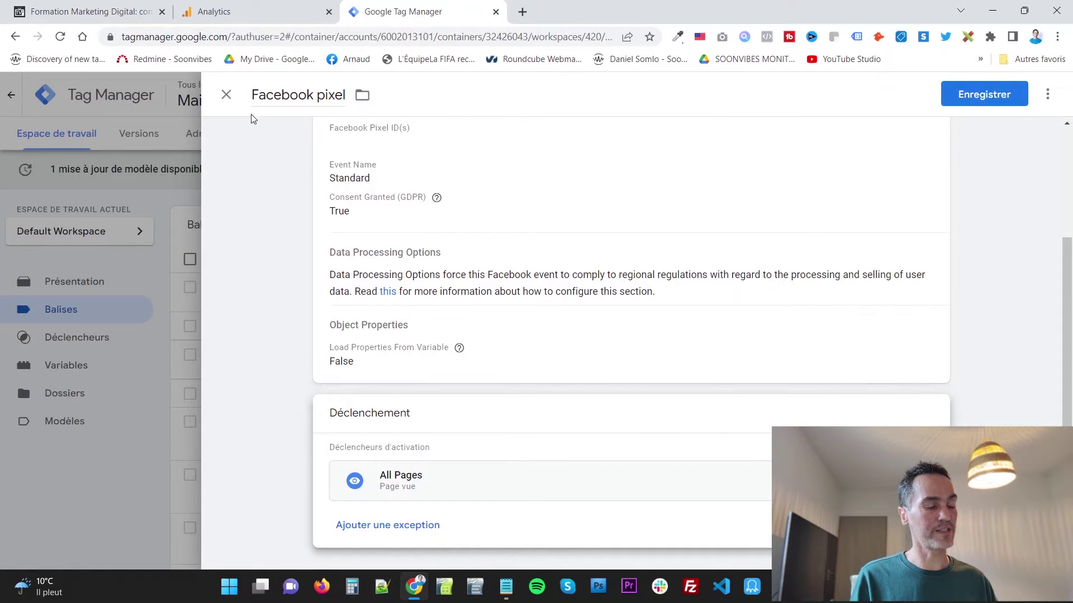
click(226, 95)
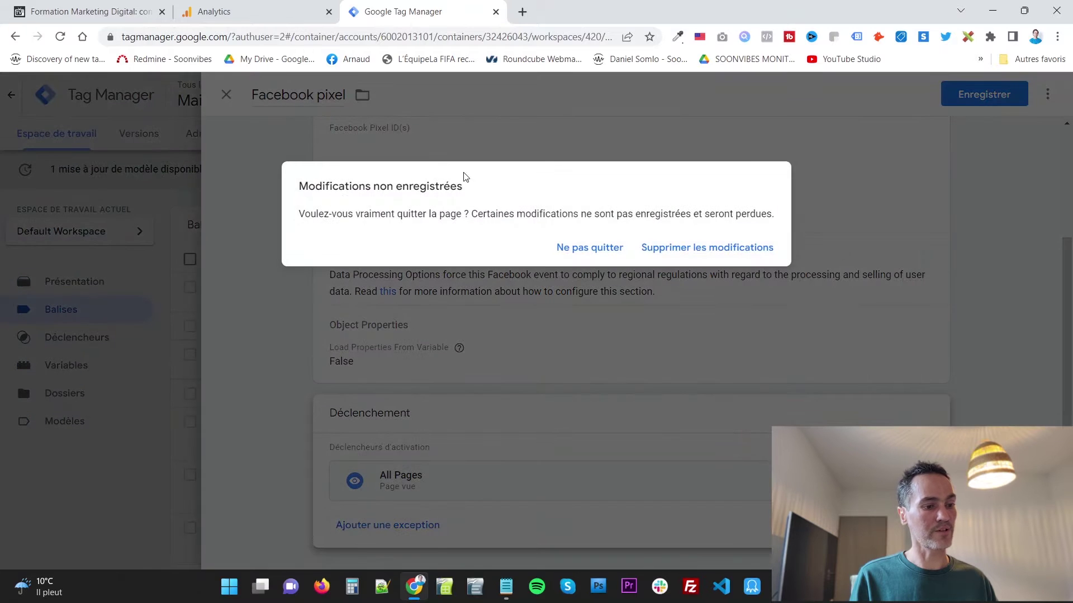
click(670, 253)
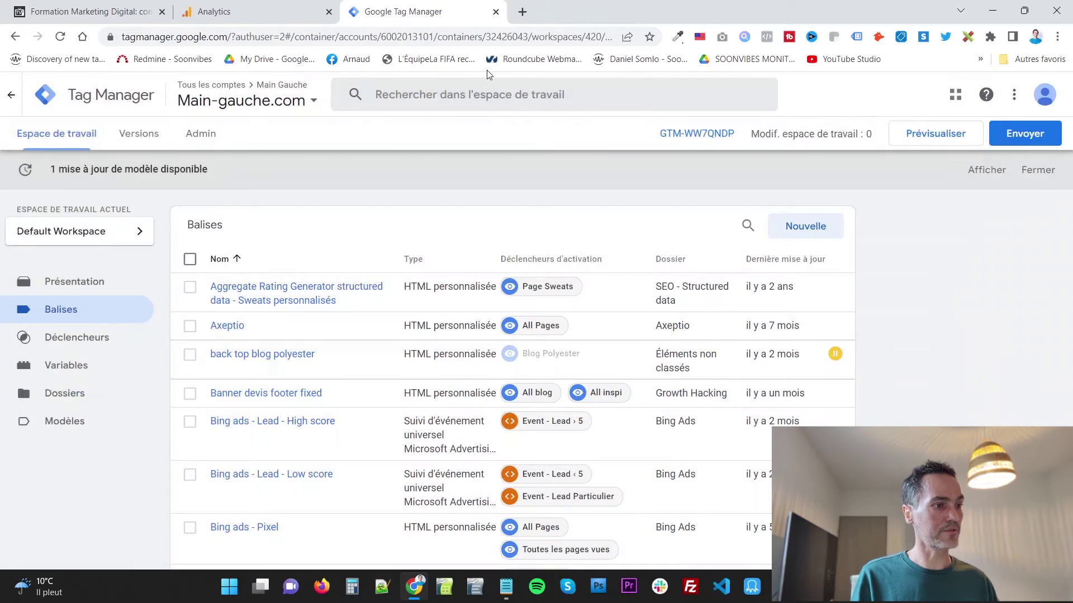
Search the web in a new tab for "tag assistant google extension" and open the Tag Assistant Legacy (by Google) page.
click(522, 12)
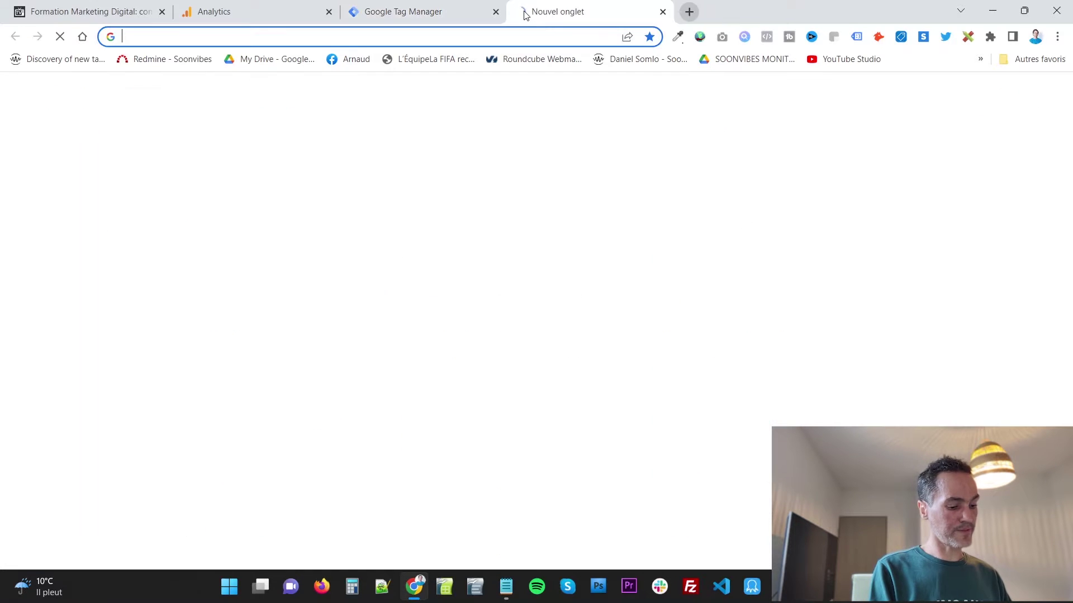
text(tag a)
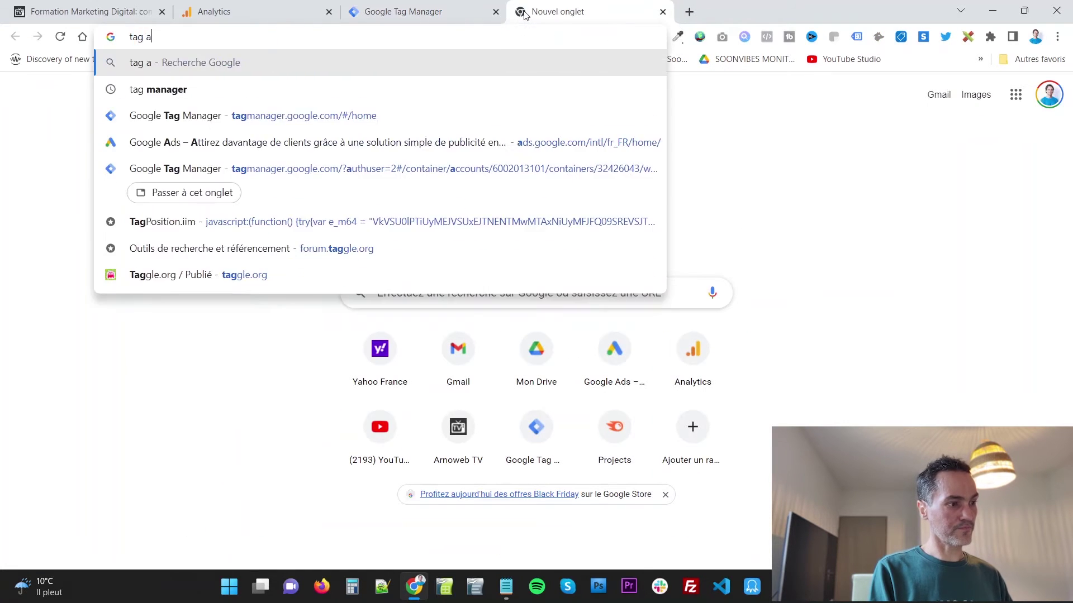
text(ssistant google)
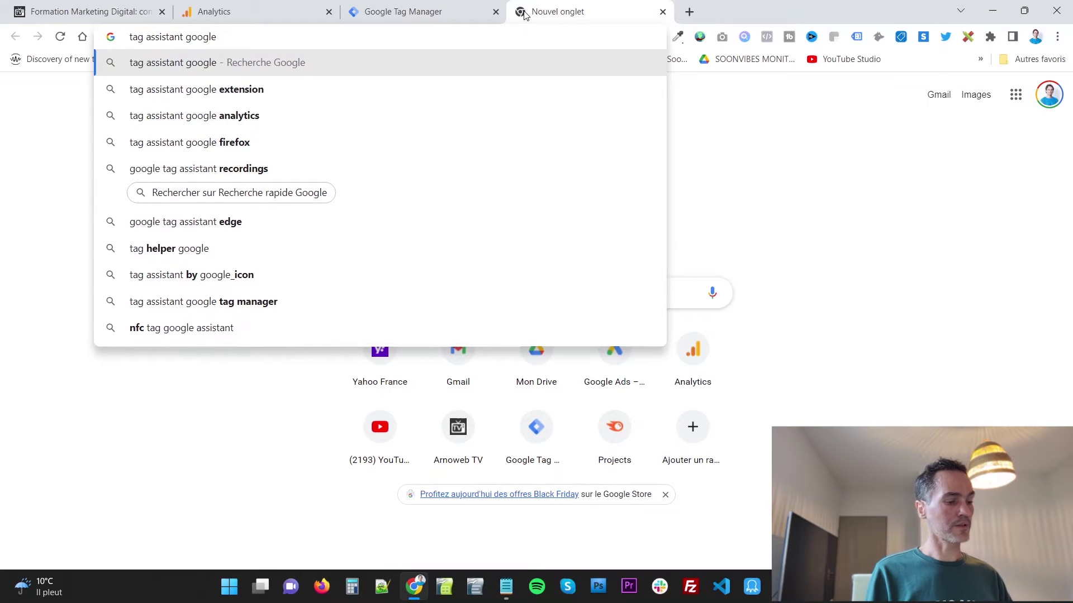
key(Down)
key(Return)
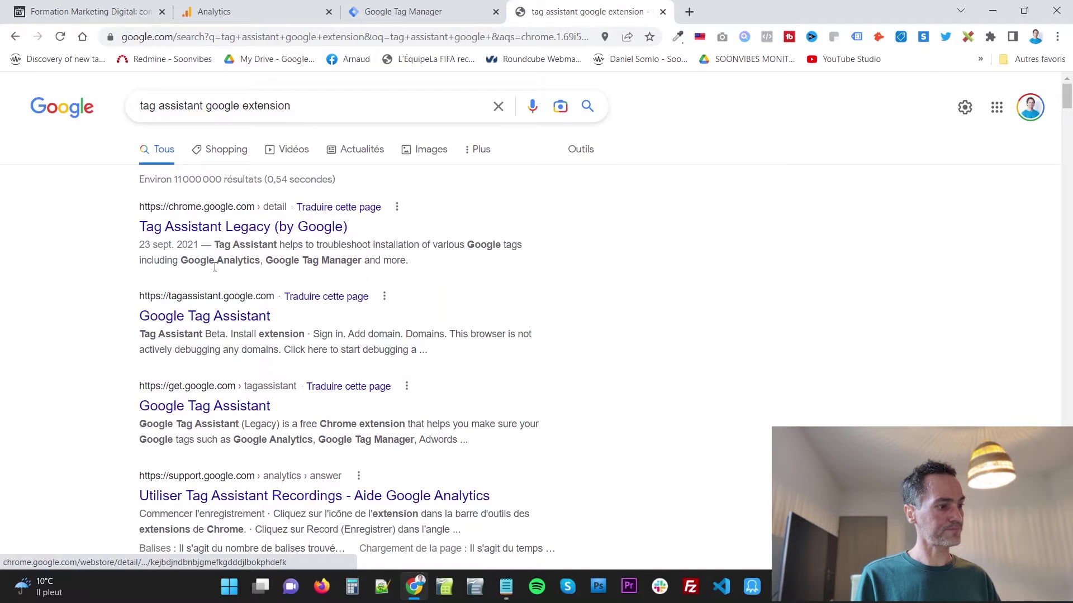
click(218, 229)
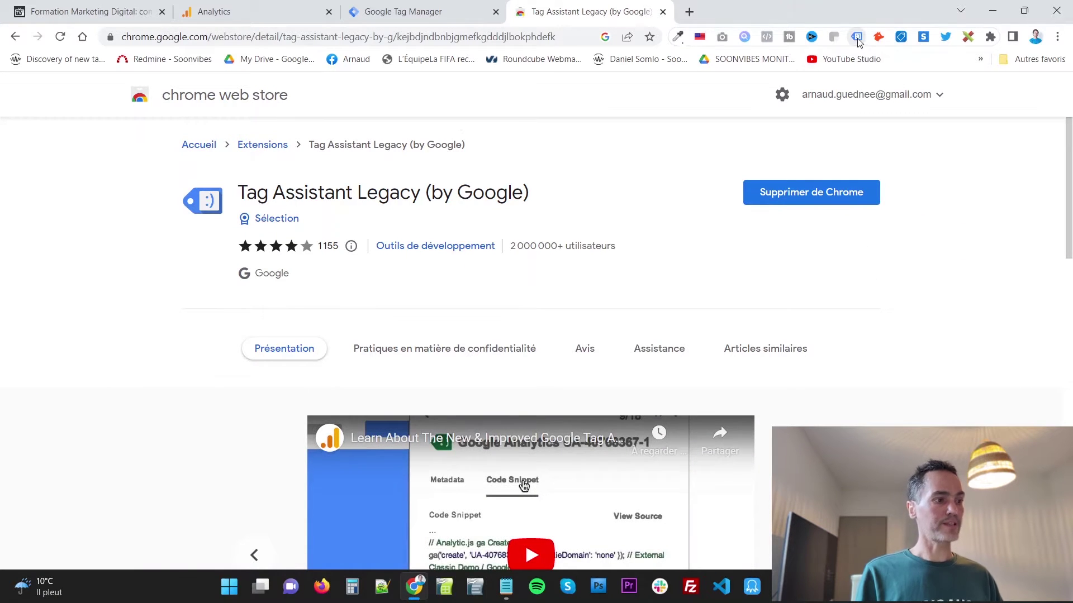
Search the web for "facebook pixel helper".
click(332, 38)
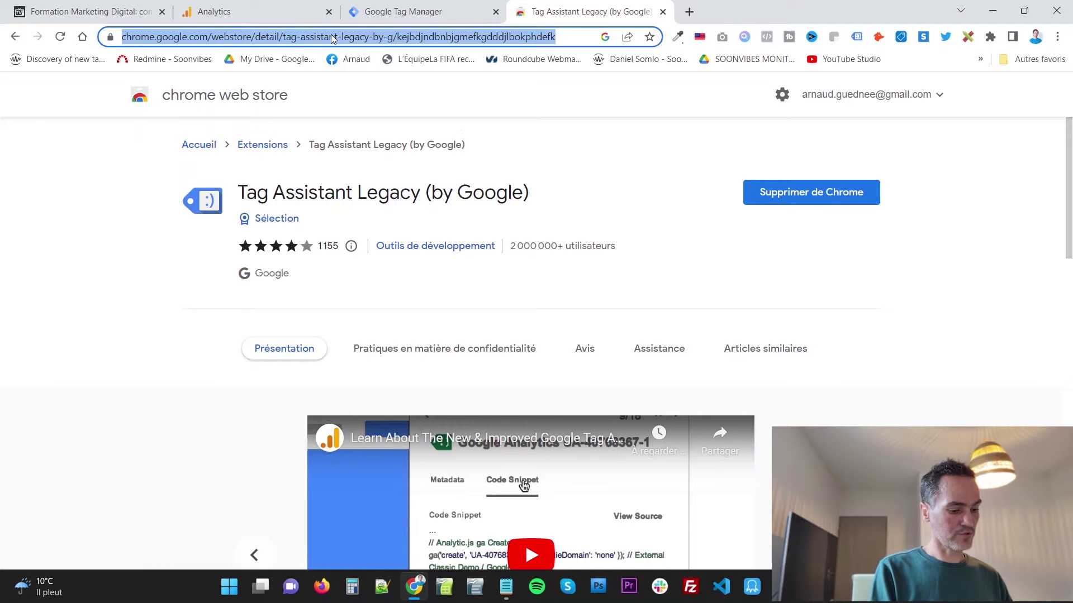
text(facebook pixel )
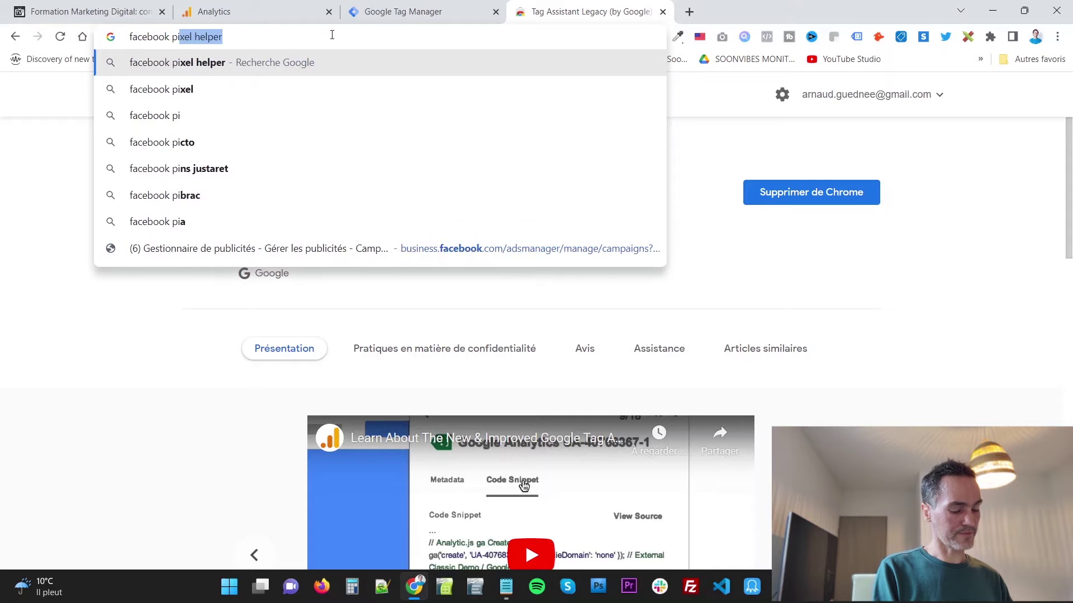
text(helper)
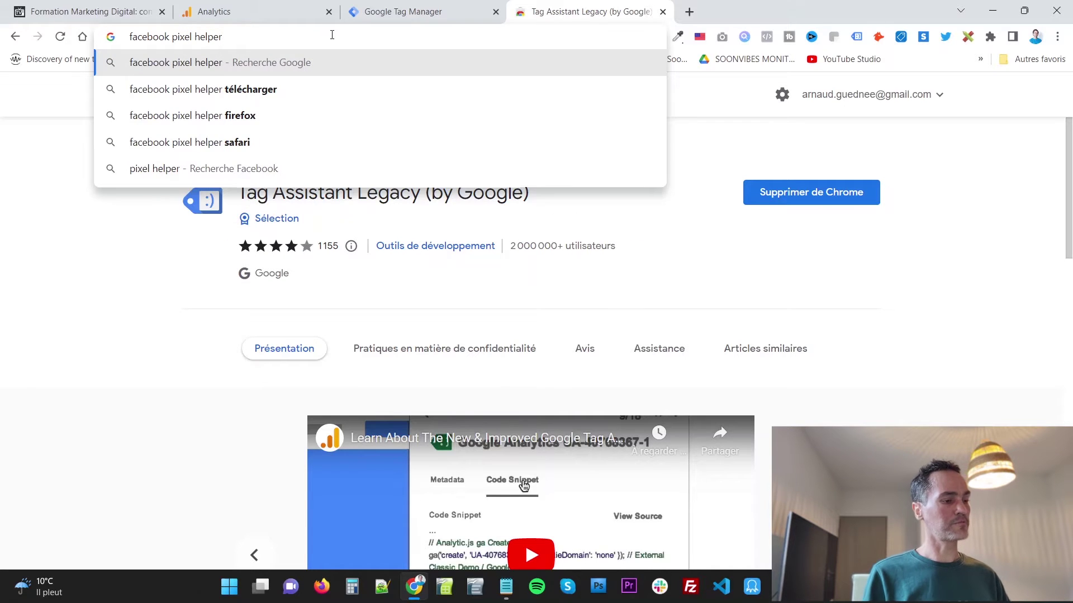
key(Return)
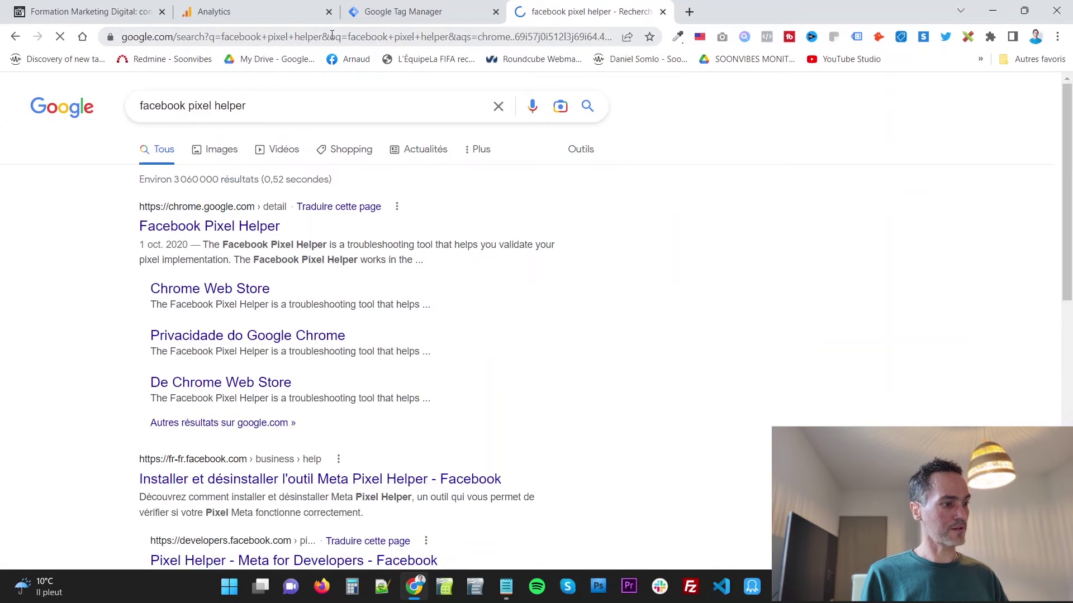
Open the Facebook Pixel Helper page in the Chrome Web Store and look over its presentation.
click(224, 230)
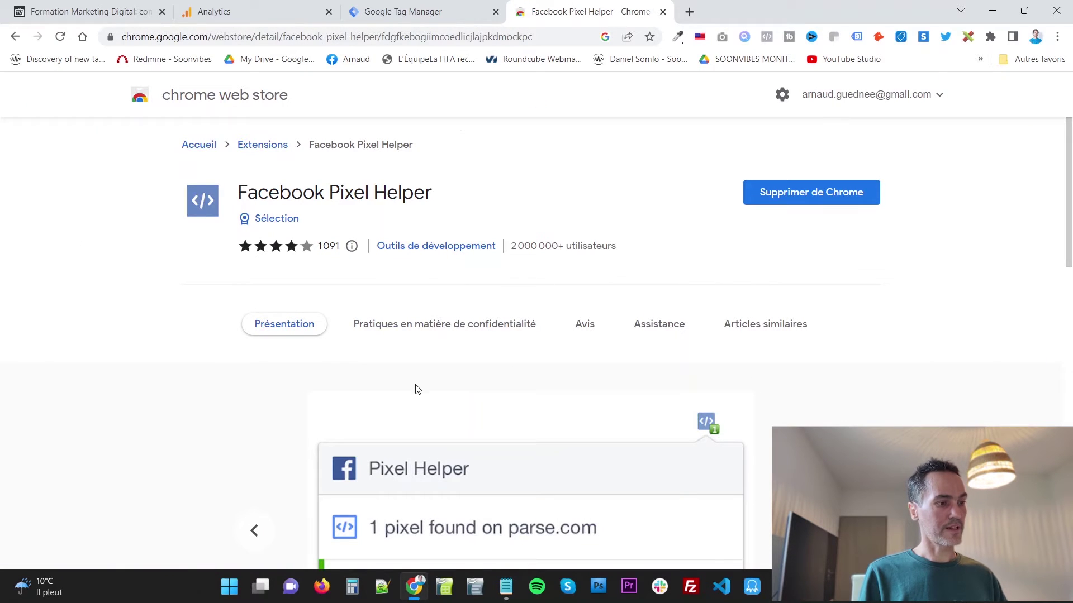
scroll(416, 389, down, 2)
scroll(412, 371, up, 2)
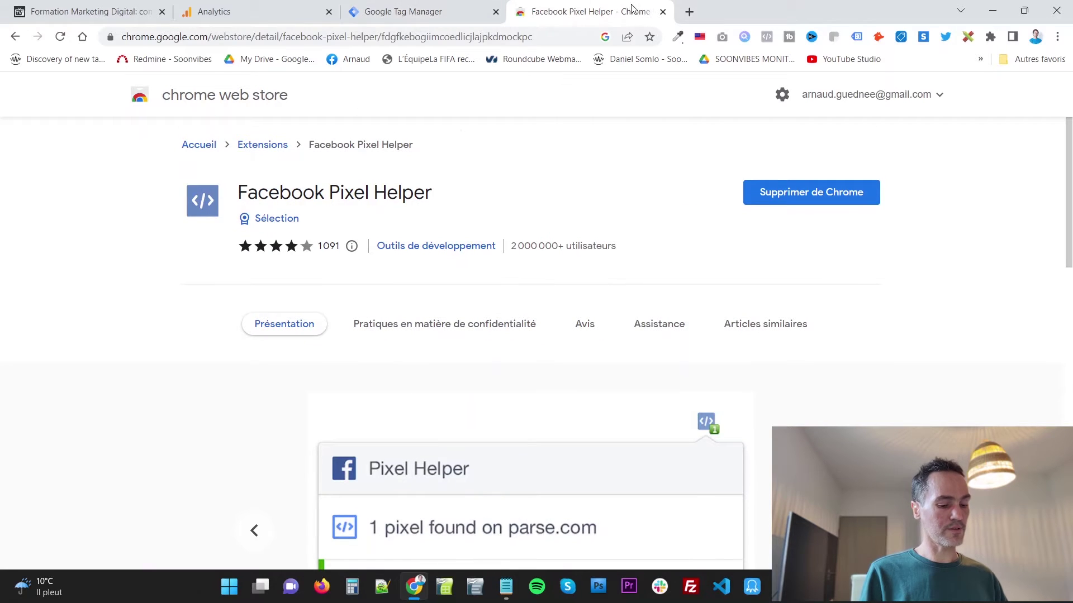
Open main-gauche.com in a new tab and check the site's pixel with the Facebook Pixel Helper extension.
click(689, 11)
text(main-gauche.com)
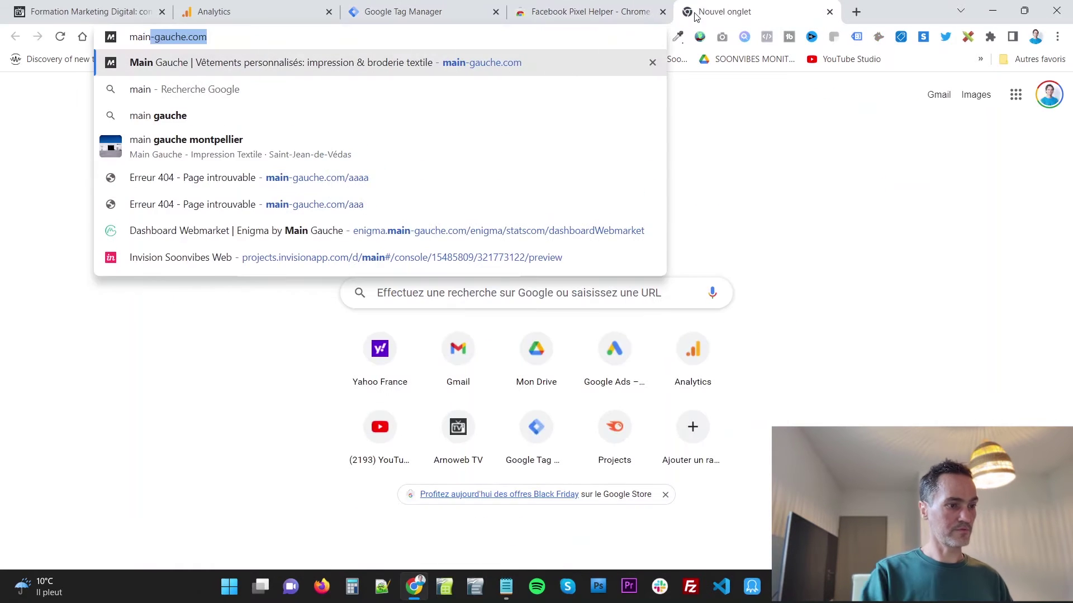
key(Return)
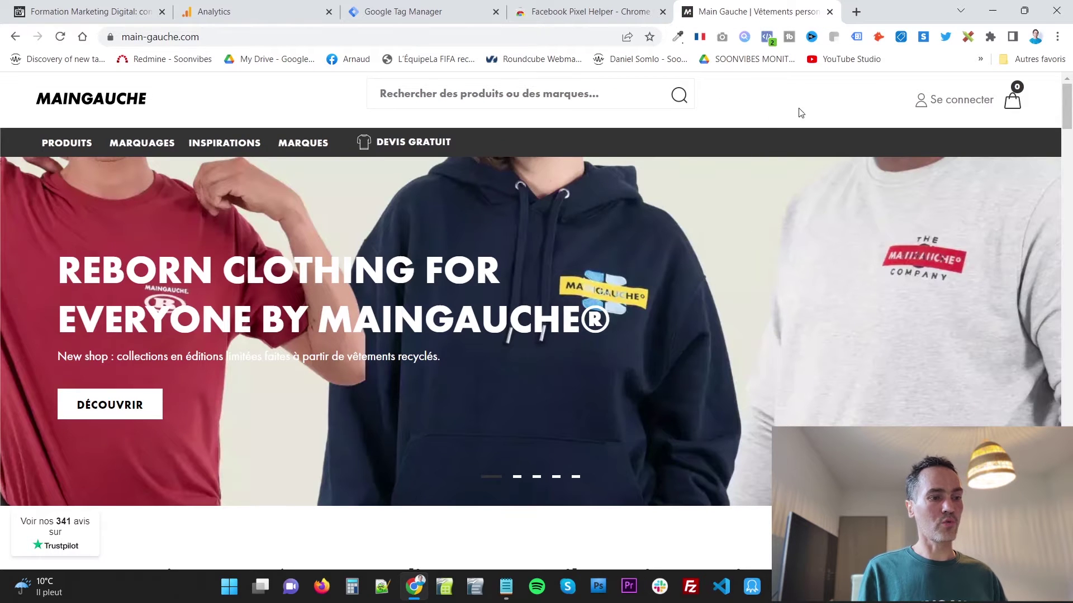
scroll(778, 83, down, 10)
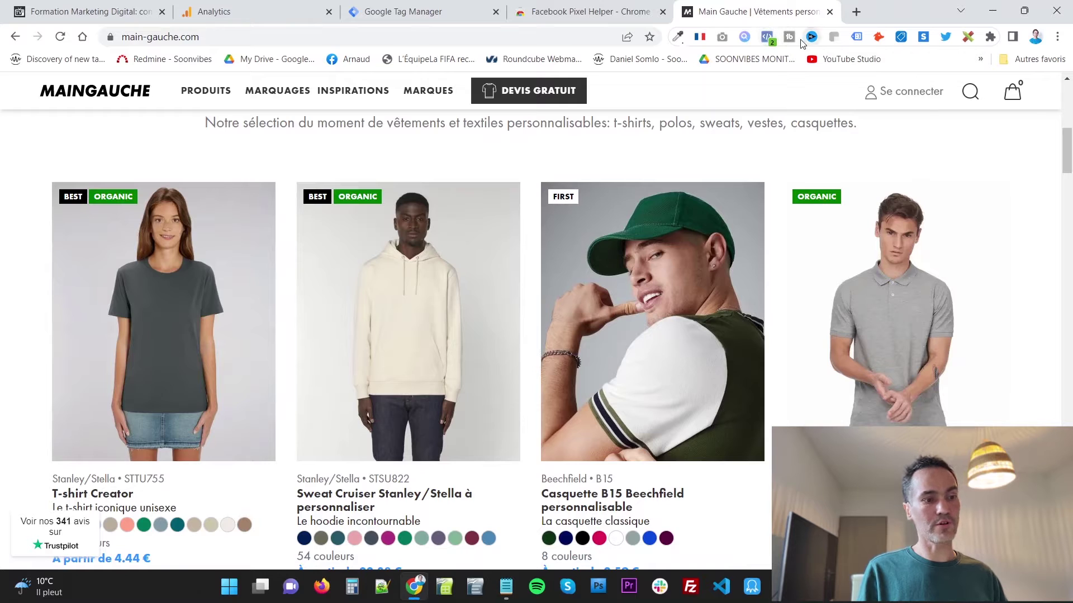
click(767, 36)
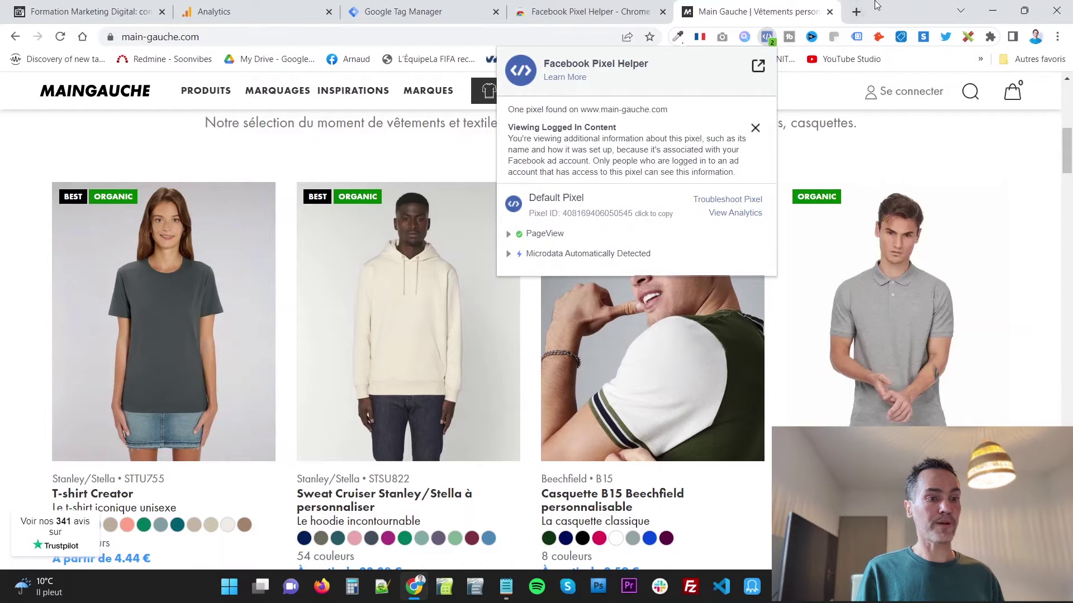
click(869, 17)
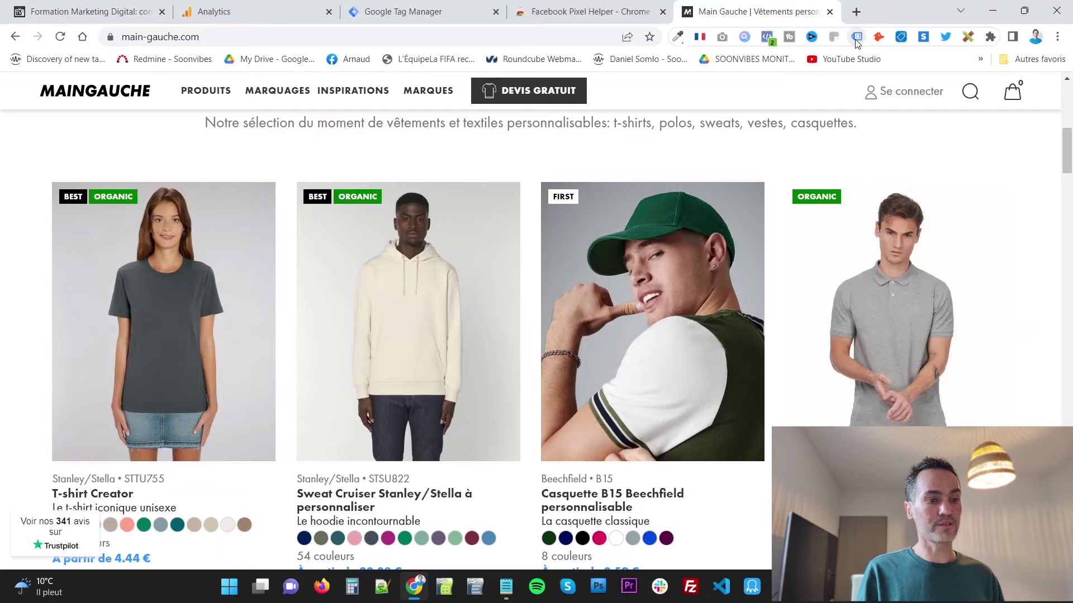
Enable Tag Assistant Legacy on the main-gauche.com tab and reload the page to review its tag analysis.
click(857, 38)
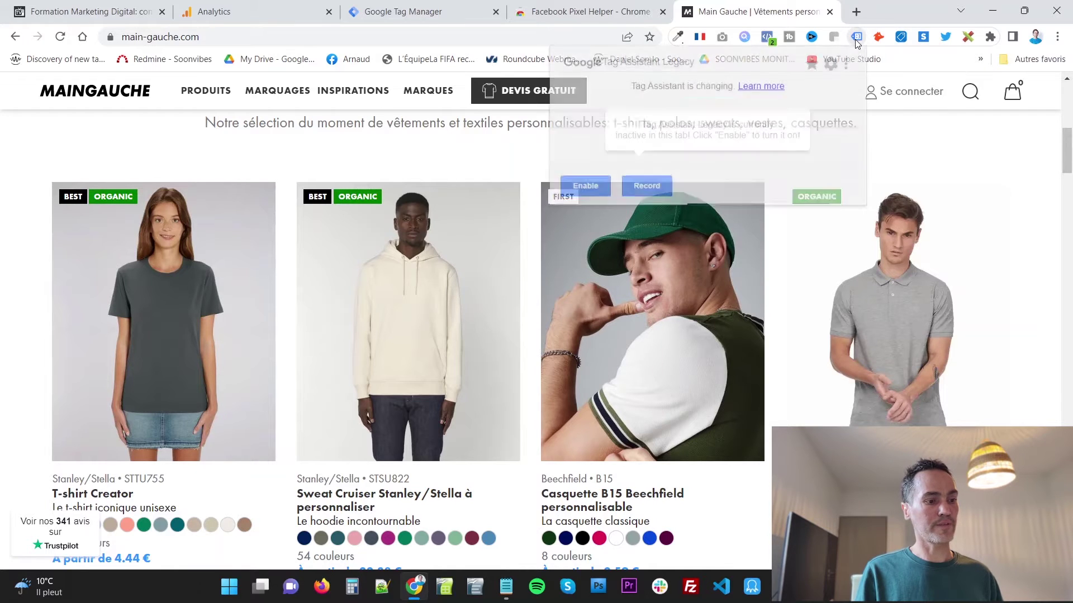
click(577, 187)
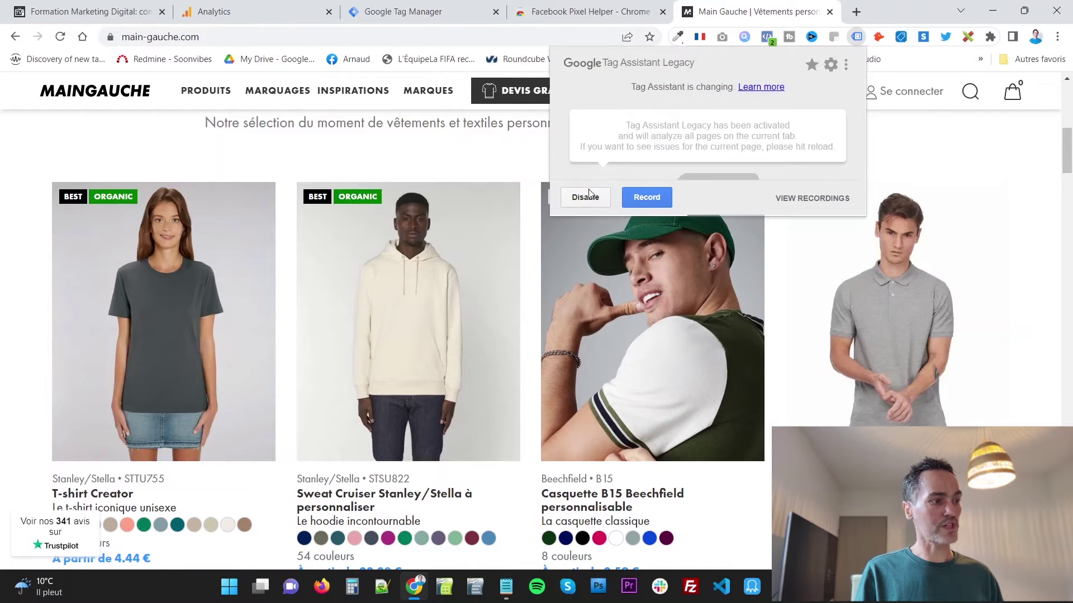
click(437, 38)
key(Return)
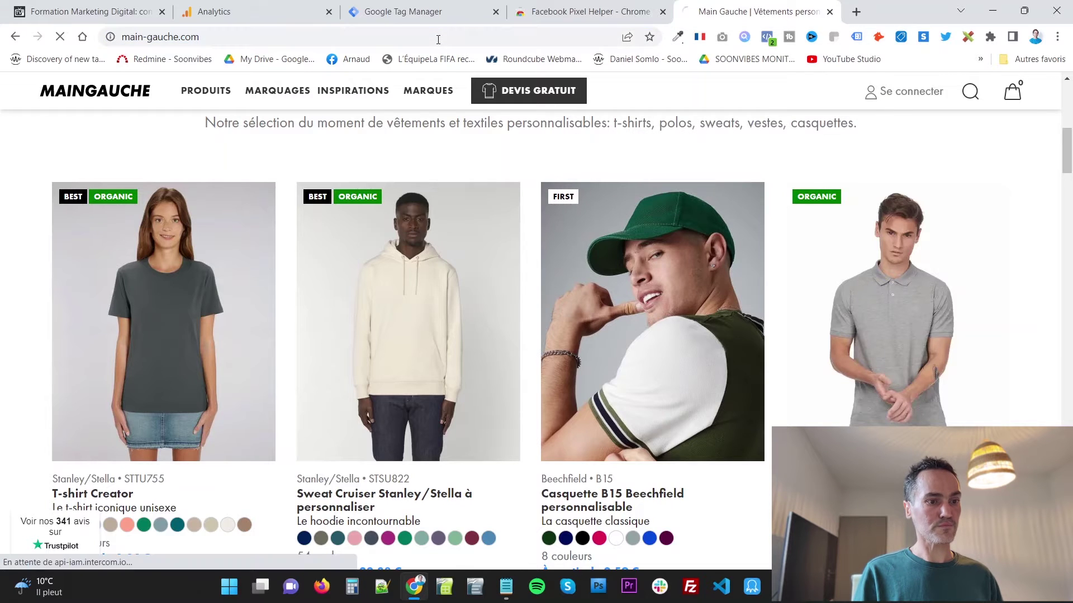
click(858, 37)
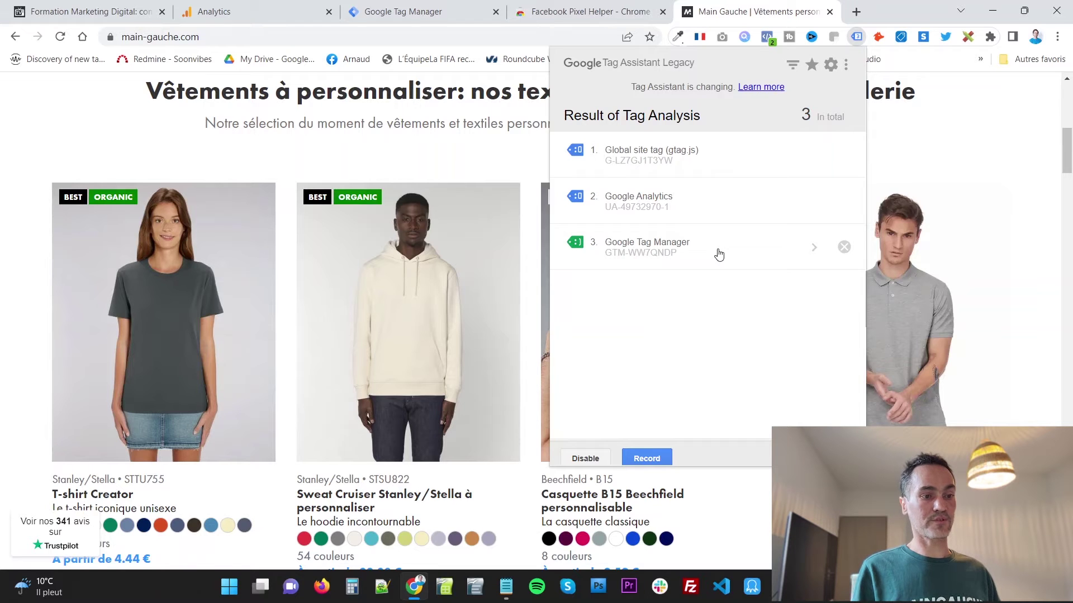
click(897, 15)
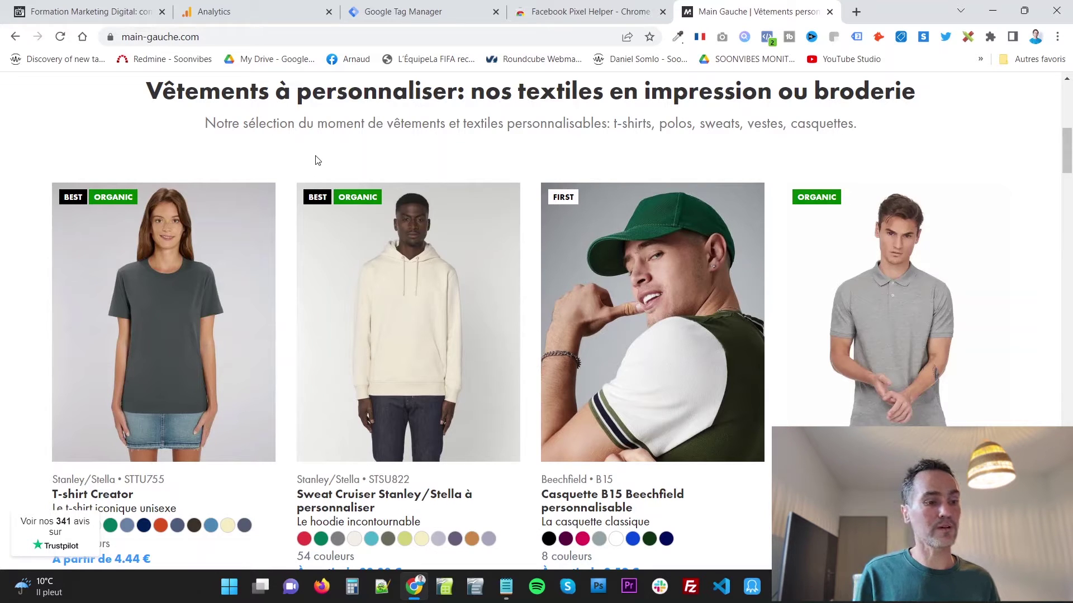
Inspect the code of the DEVIS GRATUIT link in the site header in desktop view, and close the developer tools.
scroll(719, 225, up, 8)
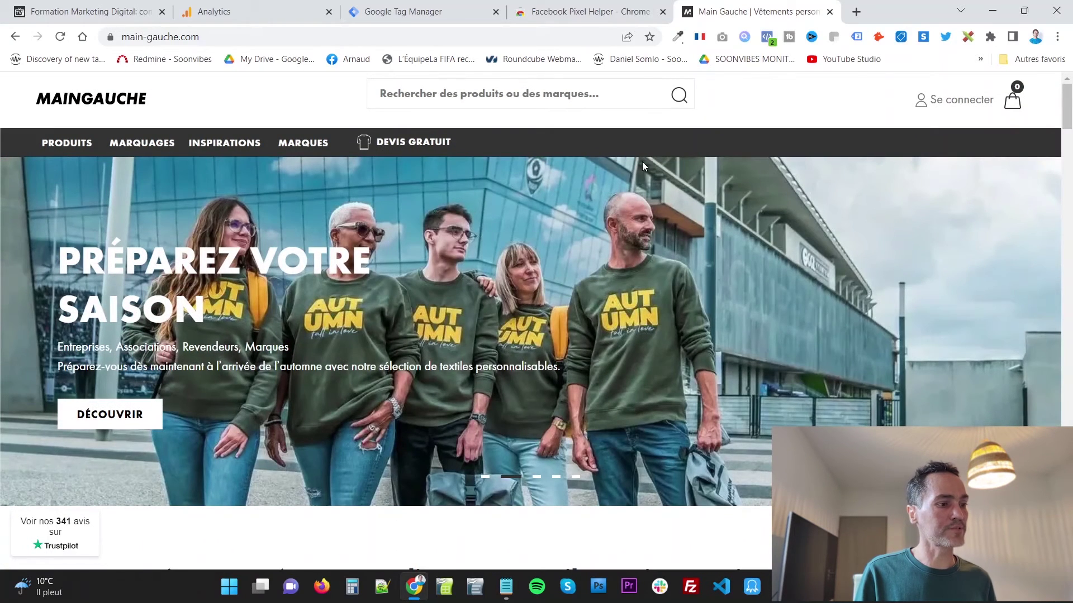
right_click(419, 144)
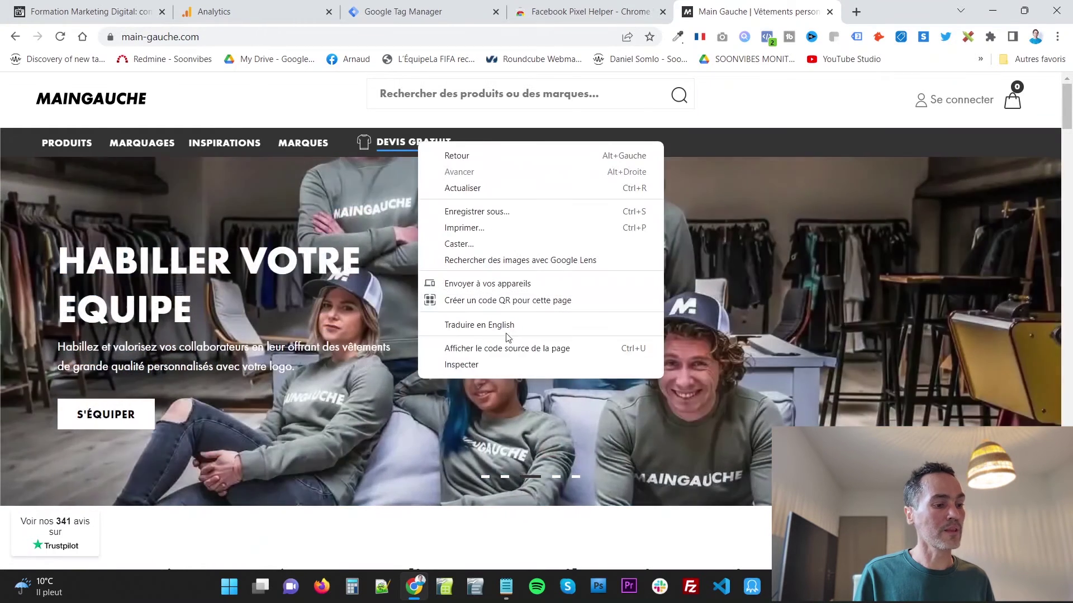
click(484, 368)
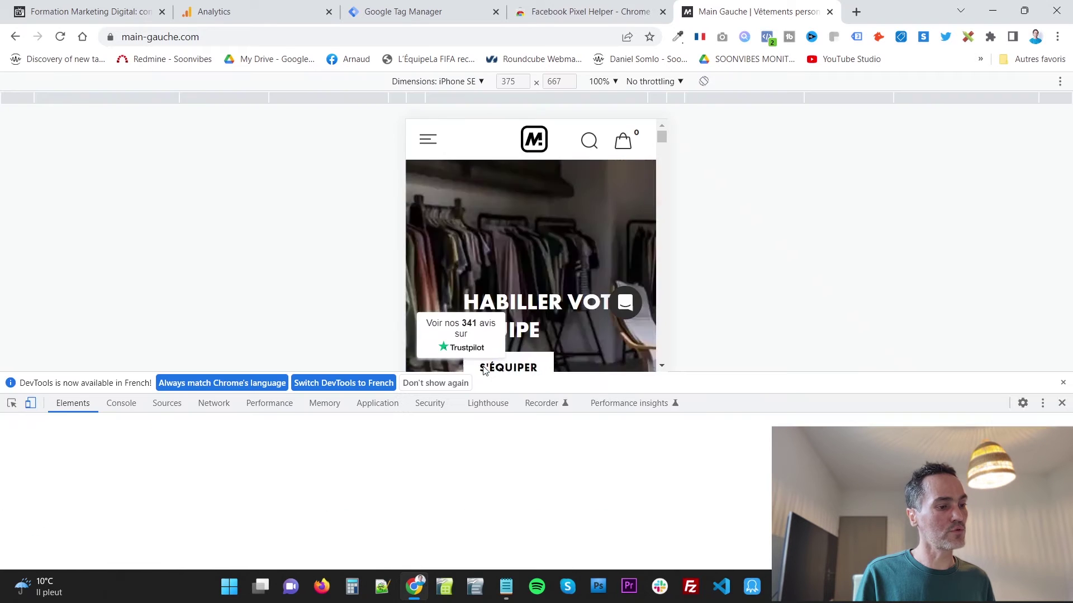
click(30, 404)
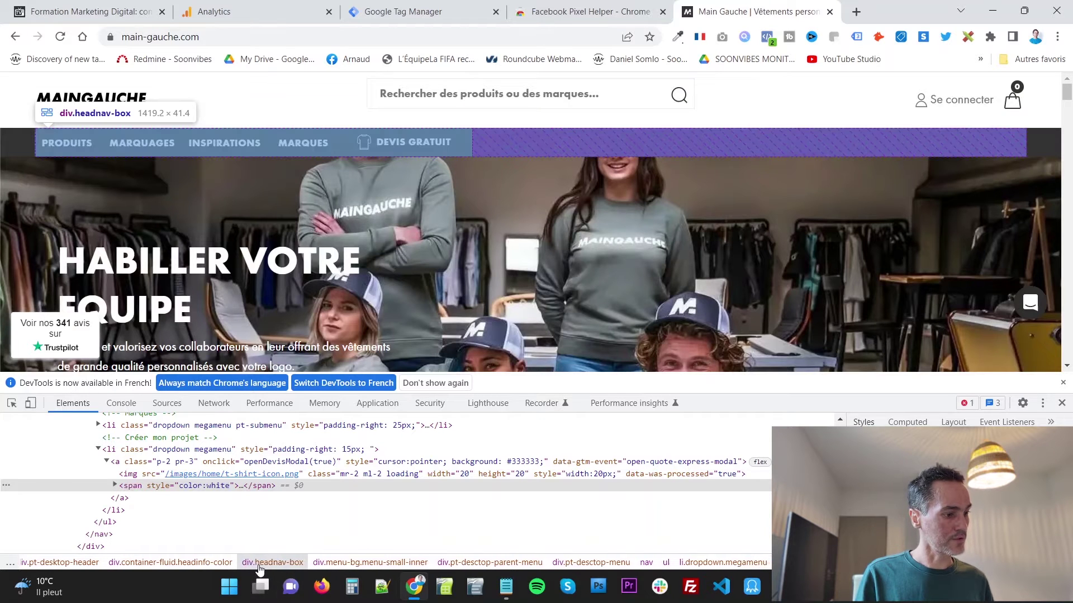
right_click(423, 136)
click(514, 356)
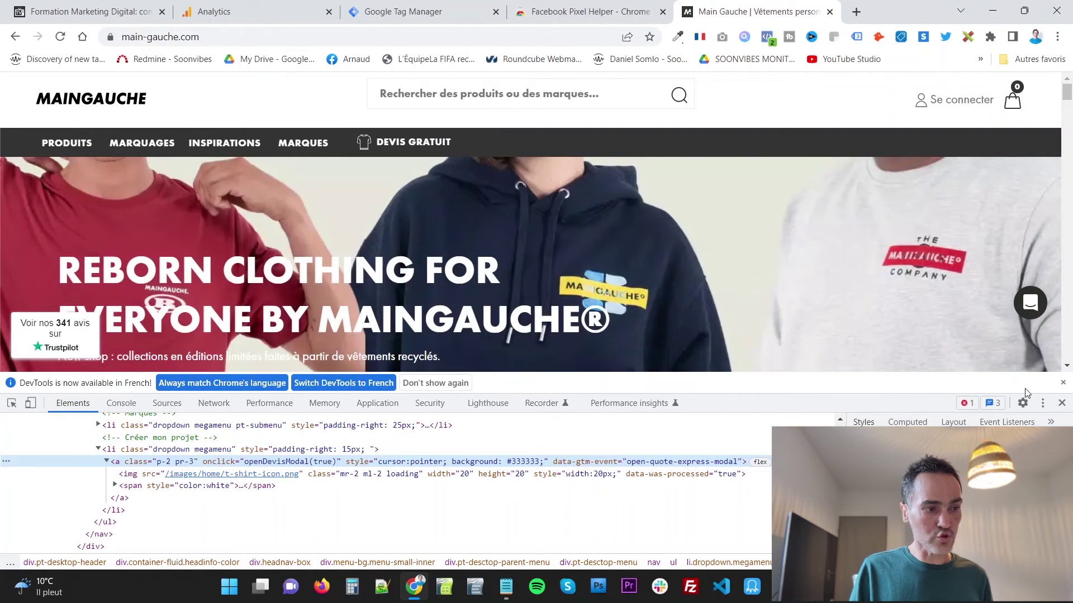
click(1061, 403)
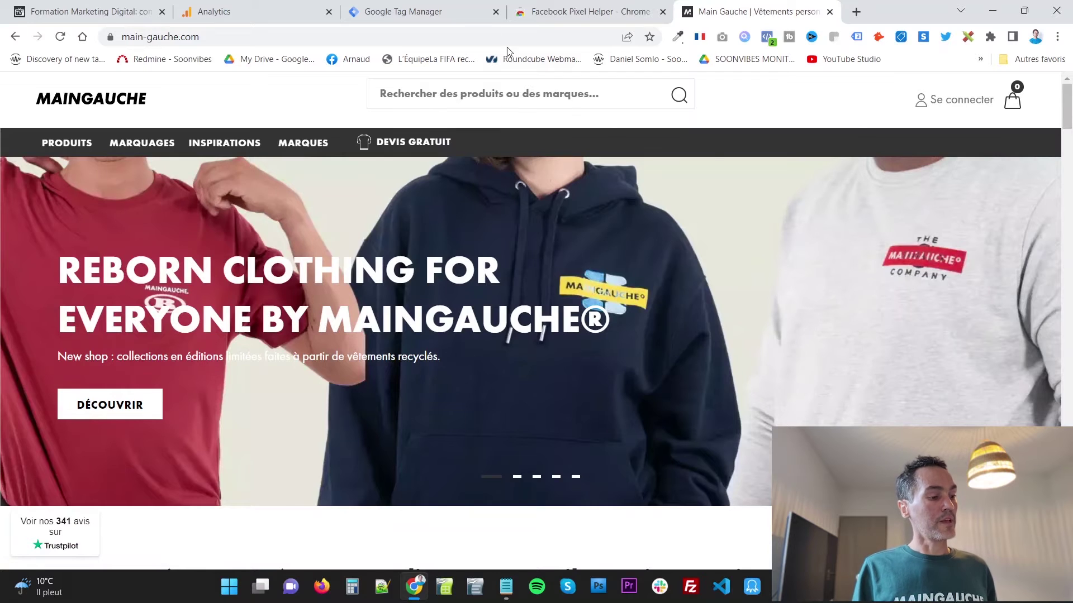
Switch to Google Tag Manager and create a new tag named "Event GA4 - clic demande devis".
click(448, 2)
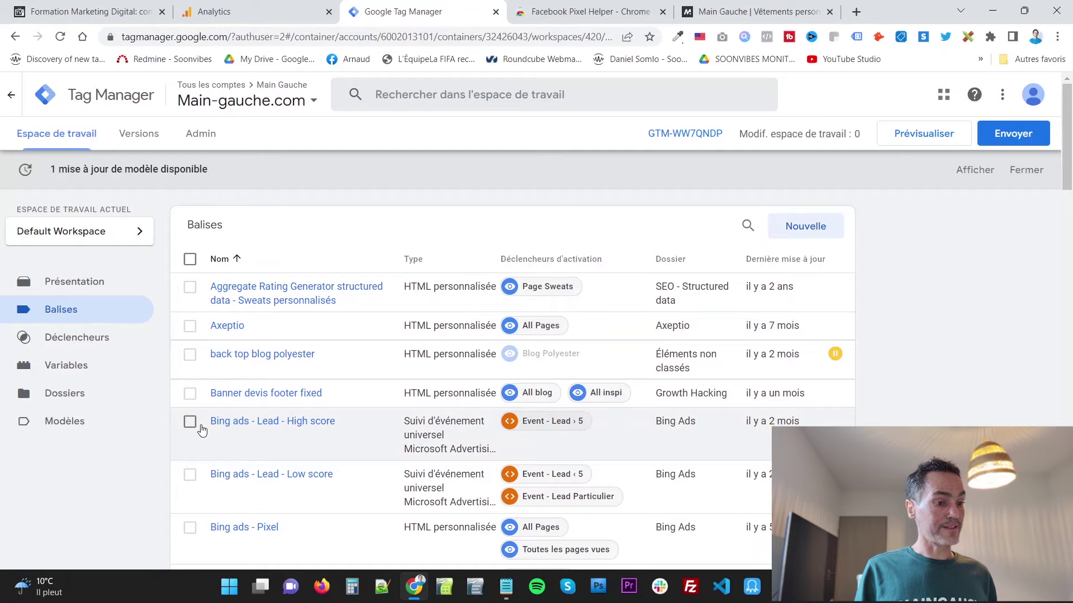
click(800, 232)
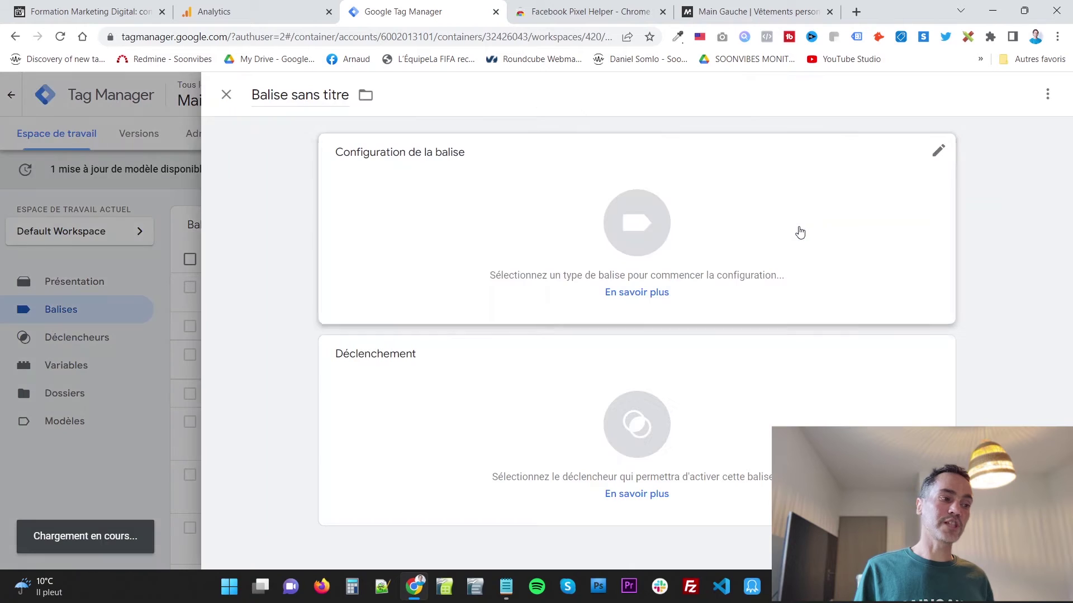
click(285, 97)
text(Event)
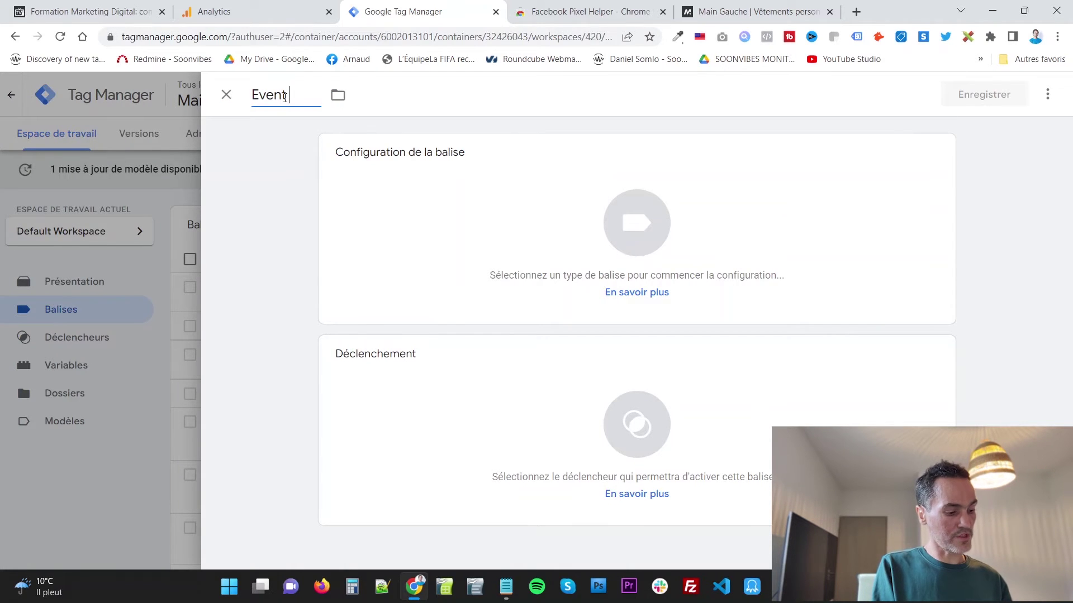
text( GA4)
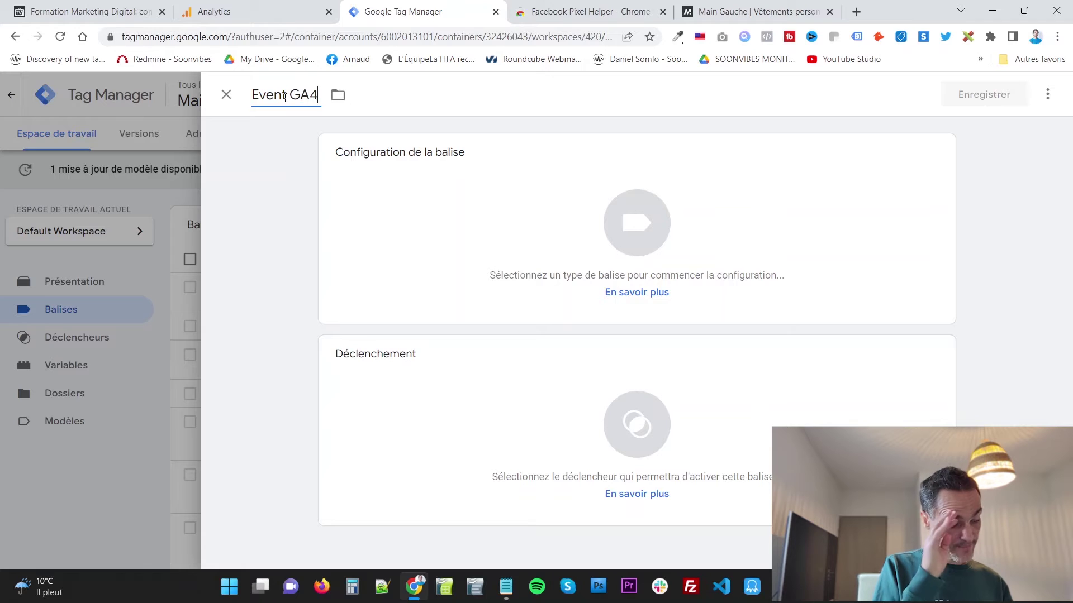
text( - clic)
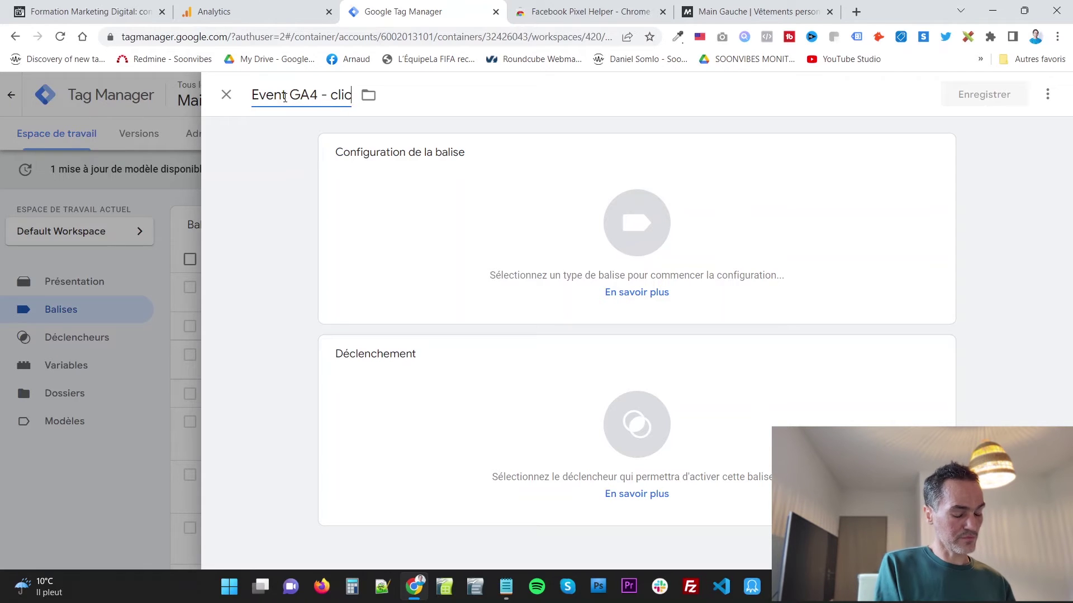
text( demande)
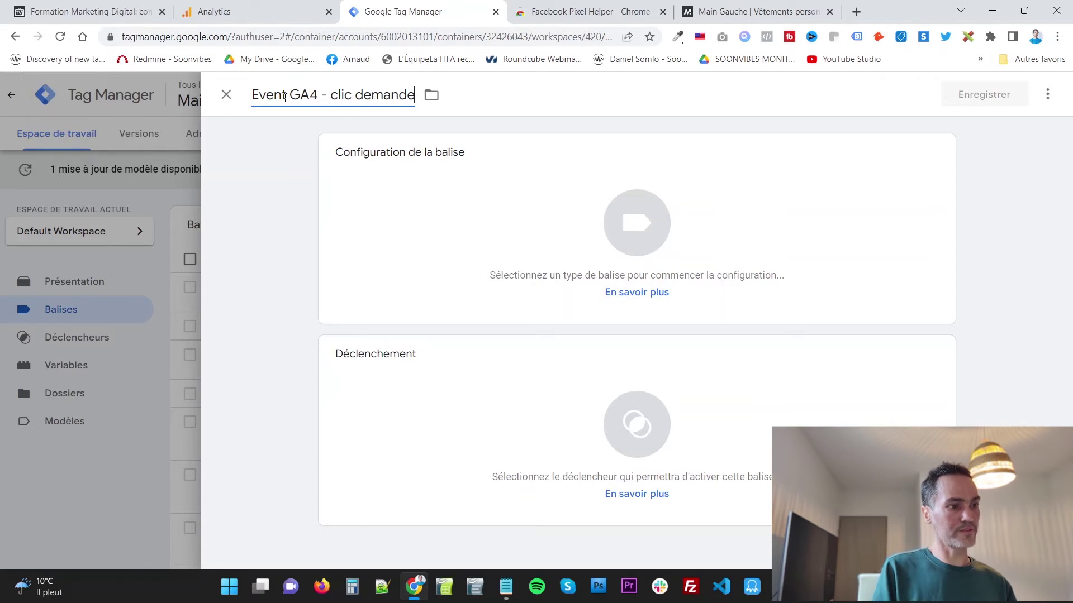
text( devis)
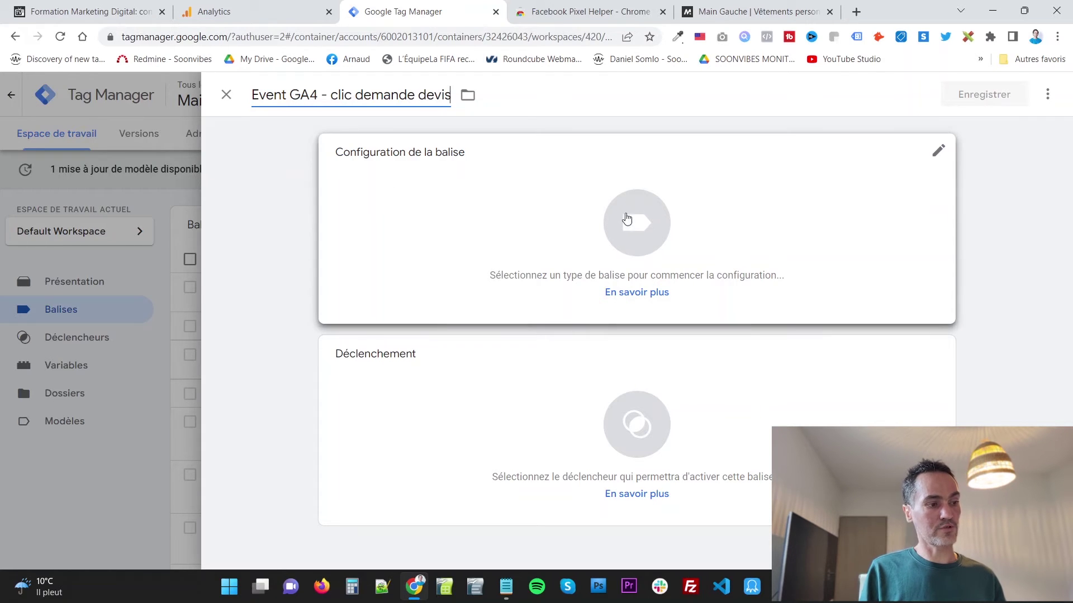
Set the tag type to "Google Analytics : Événement GA4" with "GA4 - Balise" as its configuration tag.
click(650, 234)
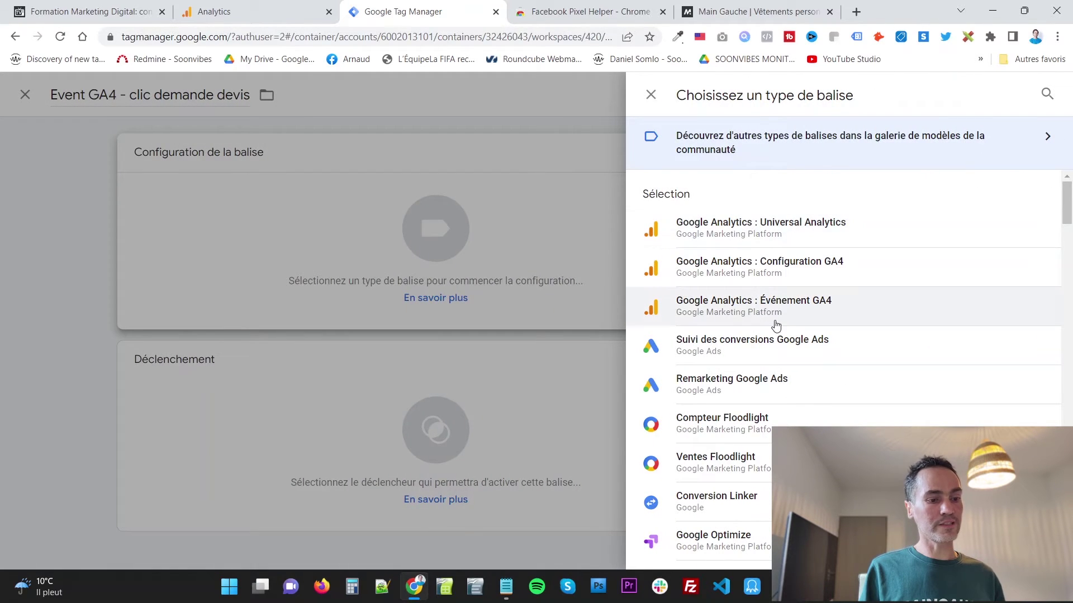
click(720, 313)
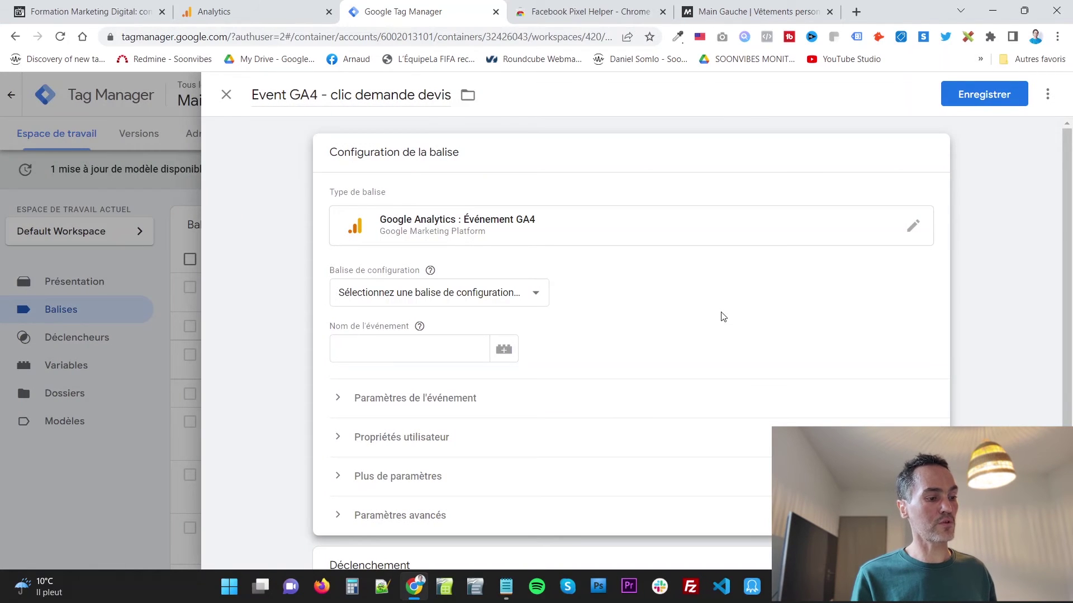
click(463, 293)
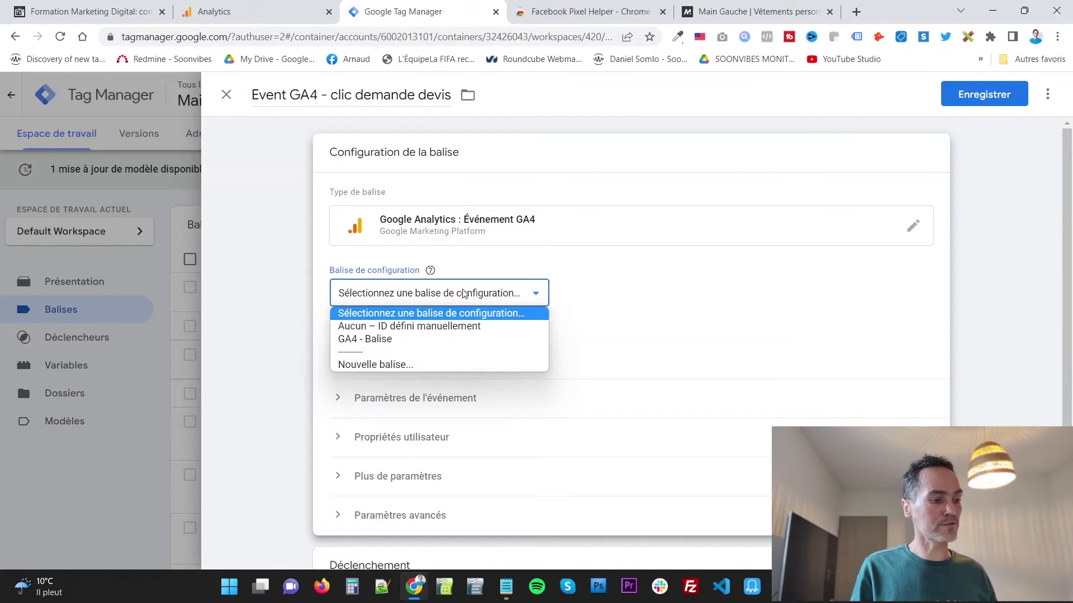
click(377, 340)
Name the GA4 event "Démarrage demande devis header" and leave the tag configuration.
click(364, 348)
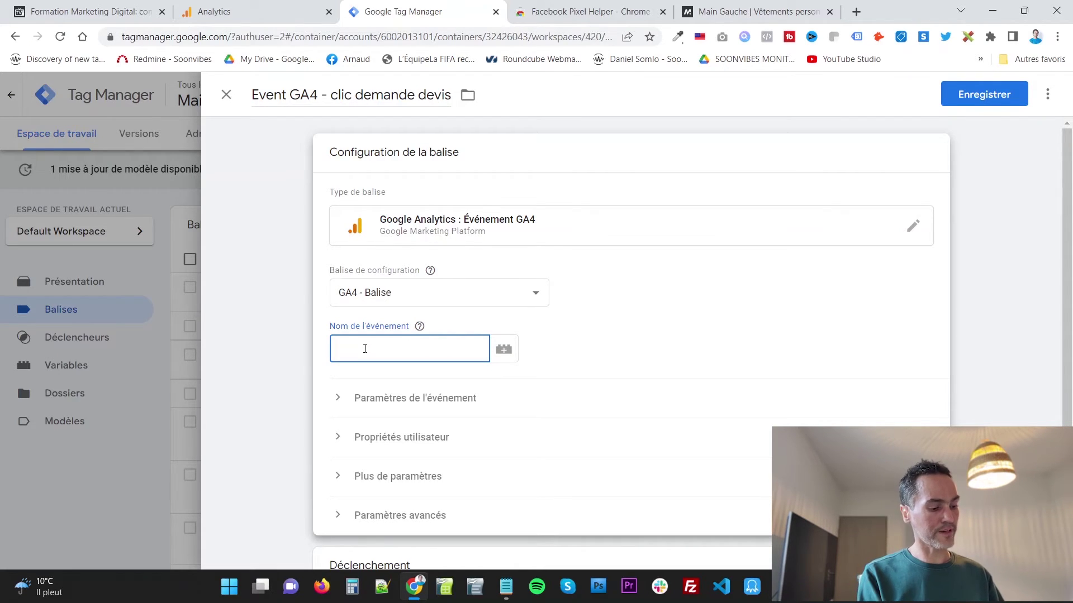
text(Démarrage demande devis)
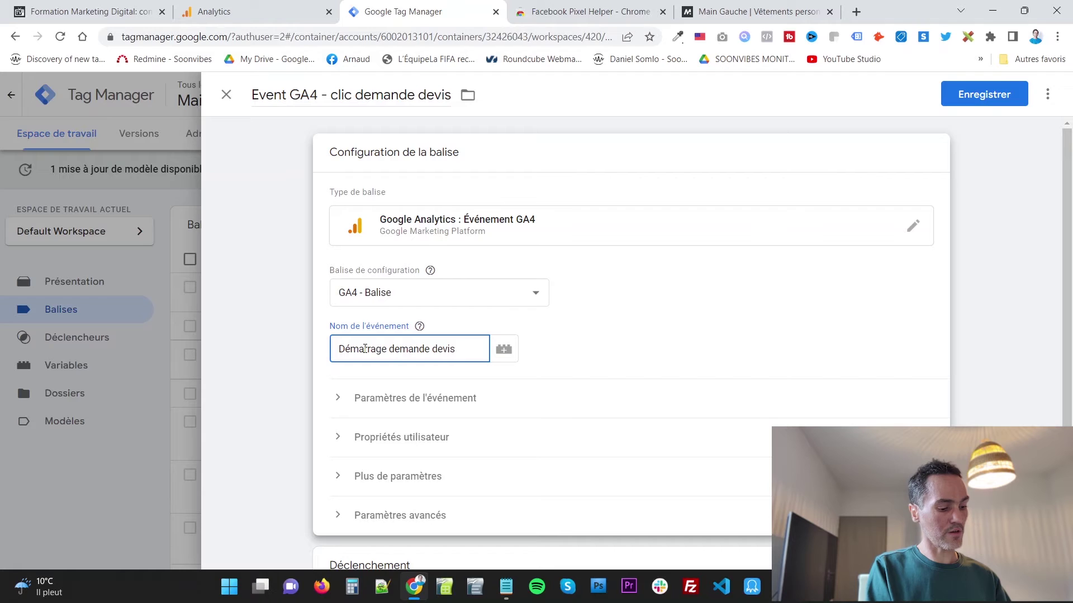
text( header)
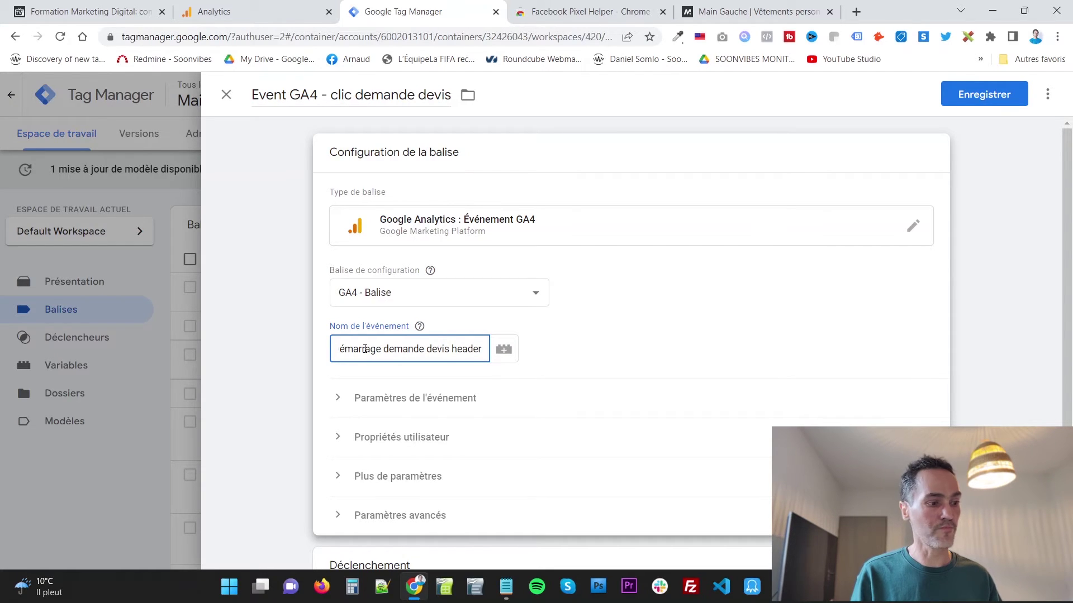
click(303, 346)
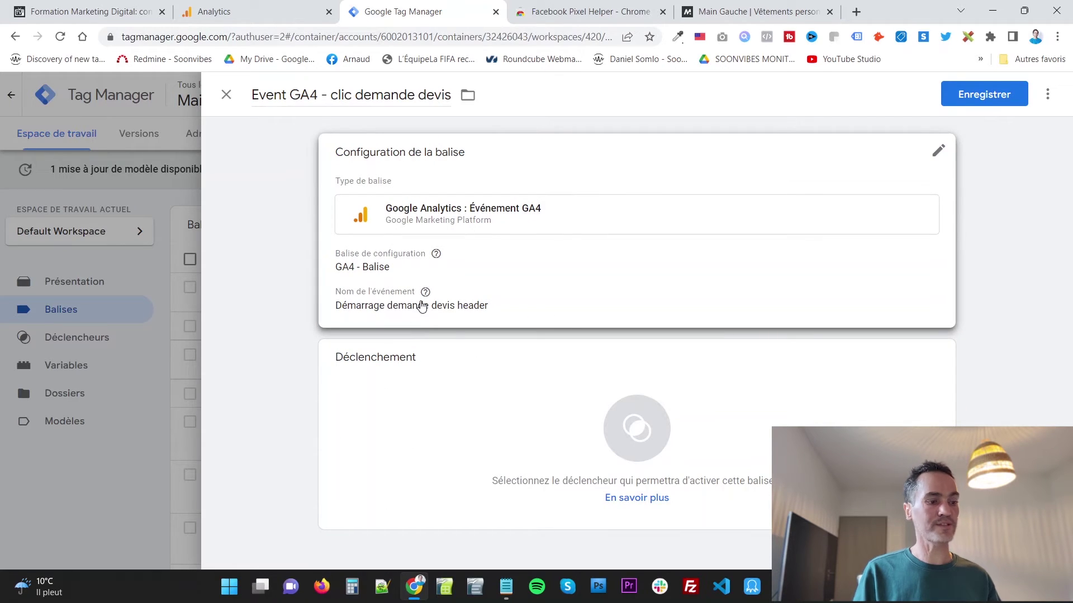
Search the triggers for "header" and assign "Clic sur le bouton devis header" as the tag's firing trigger.
click(638, 431)
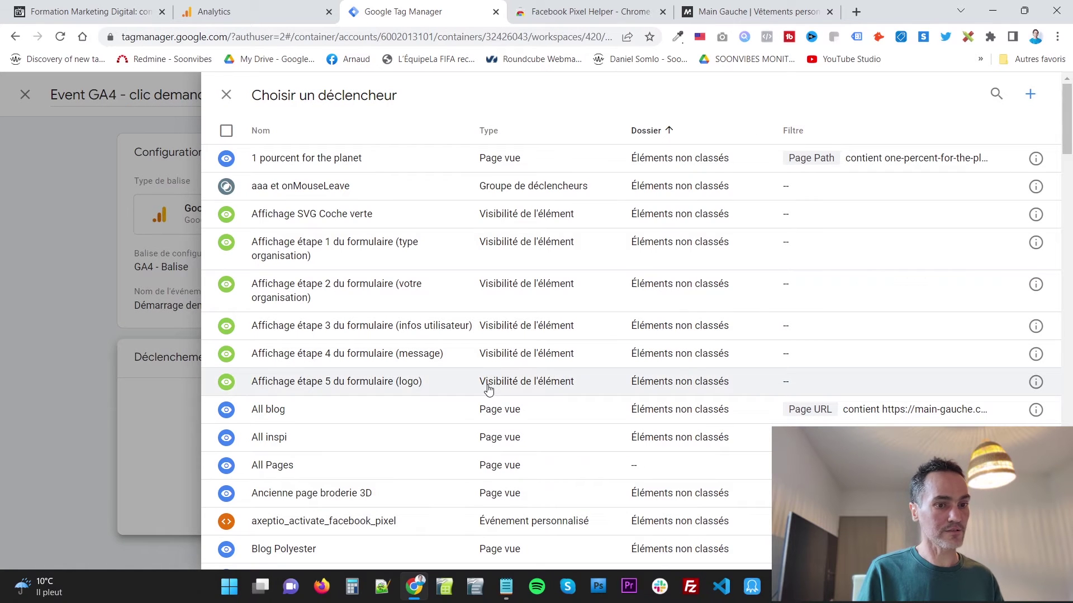
click(997, 93)
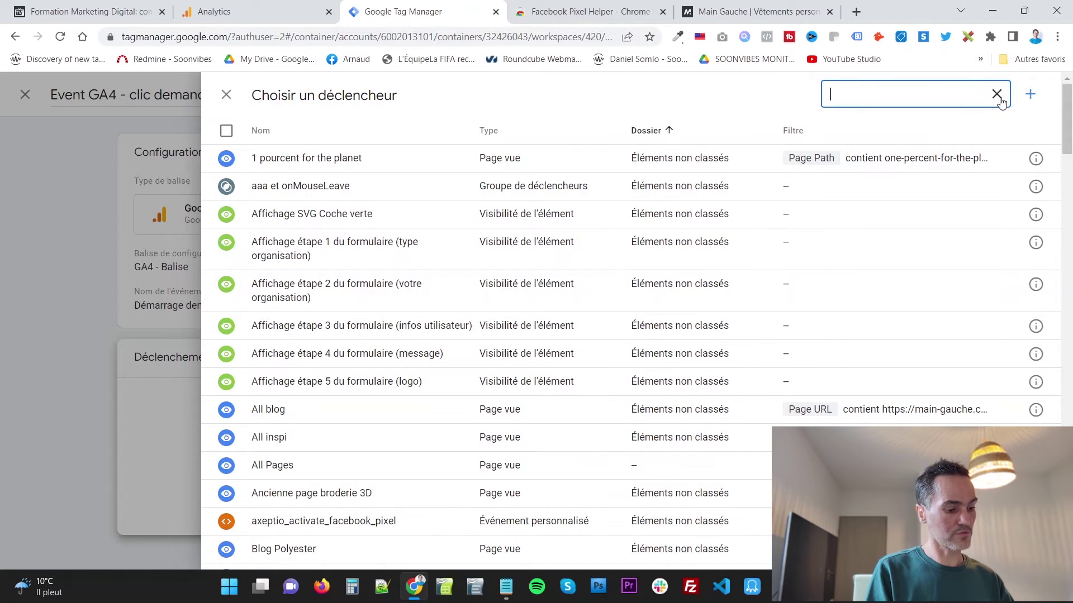
text(herd)
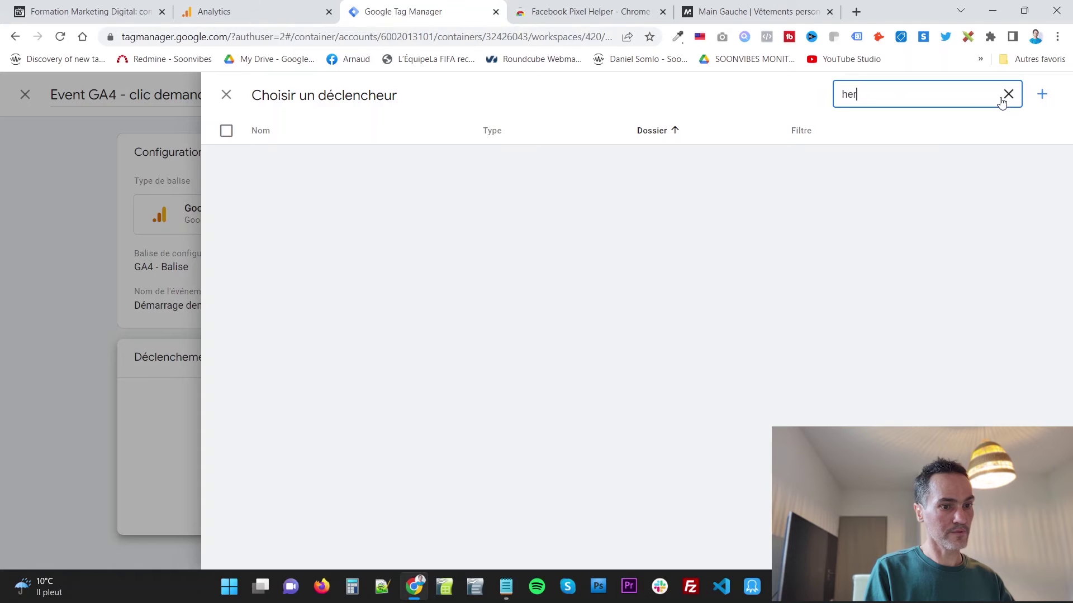
key(BackSpace)
text(ade)
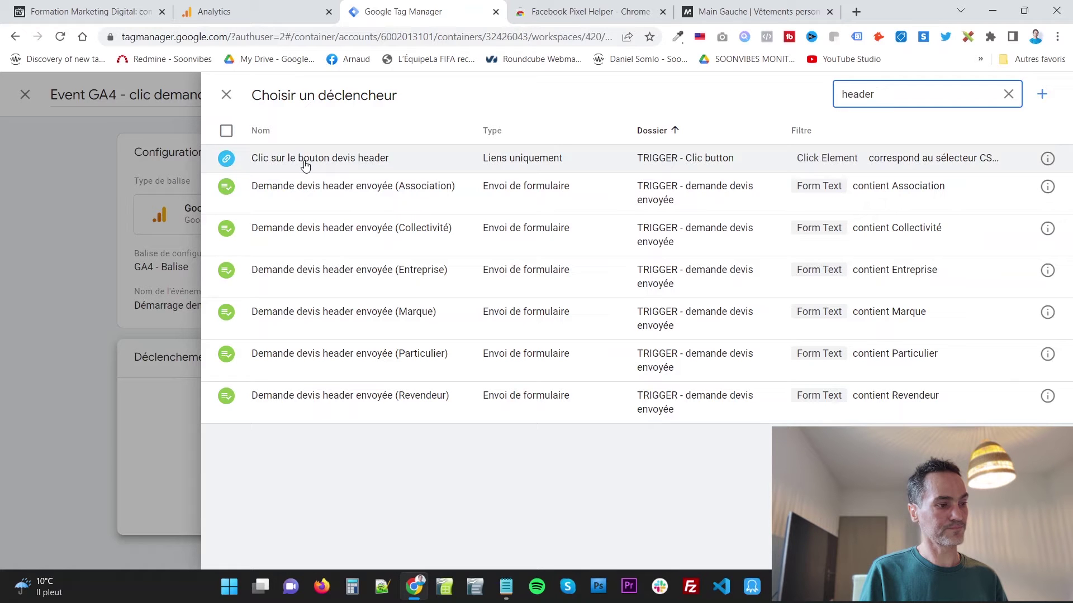
click(311, 162)
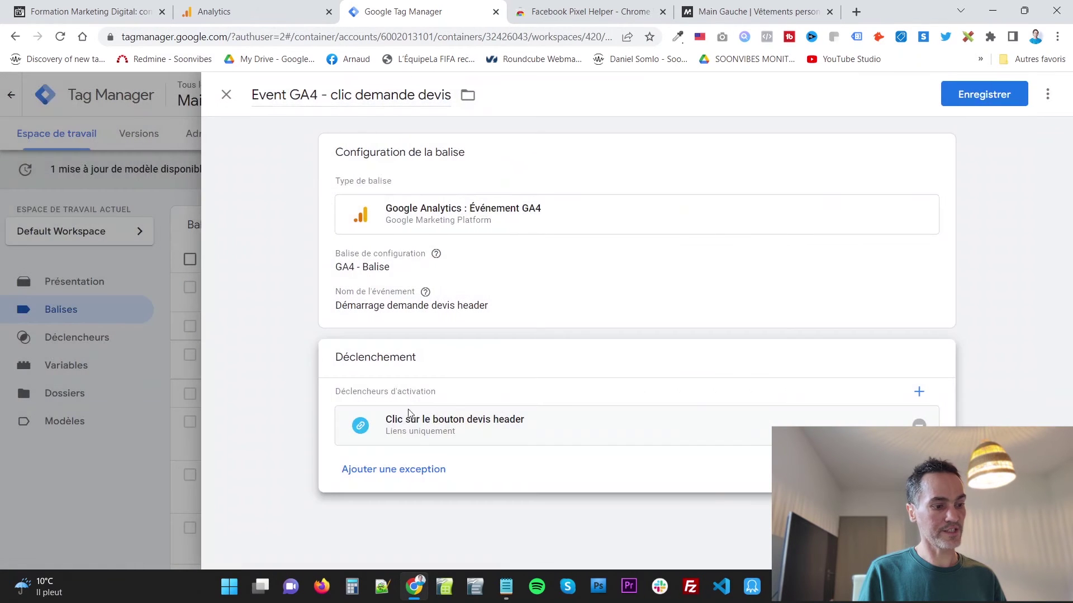
Open the configuration of the "Clic sur le bouton devis header" trigger and review the available trigger types without changing the type.
click(541, 436)
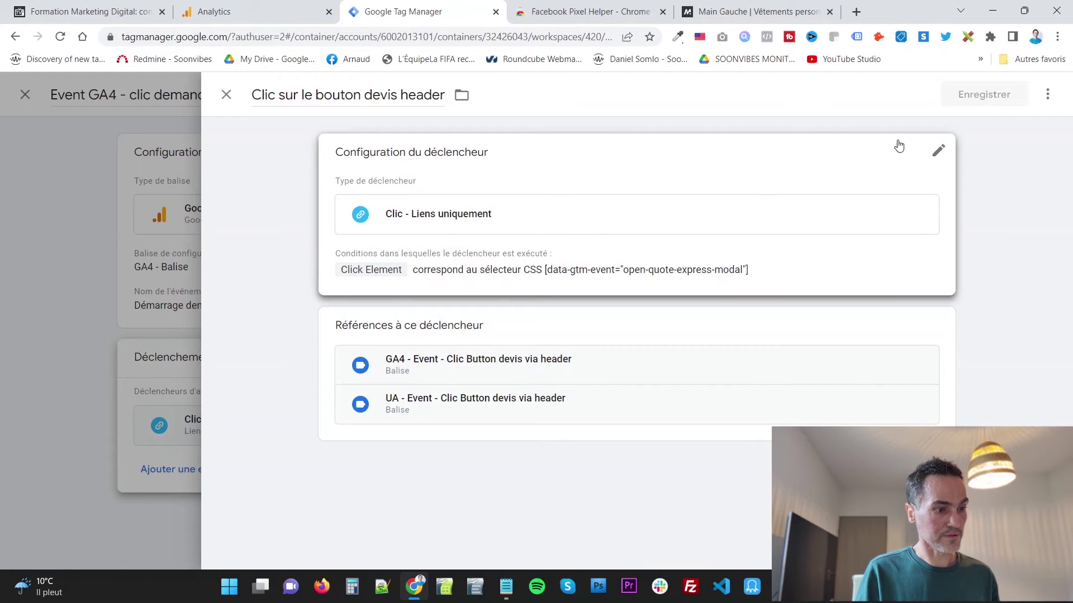
click(938, 151)
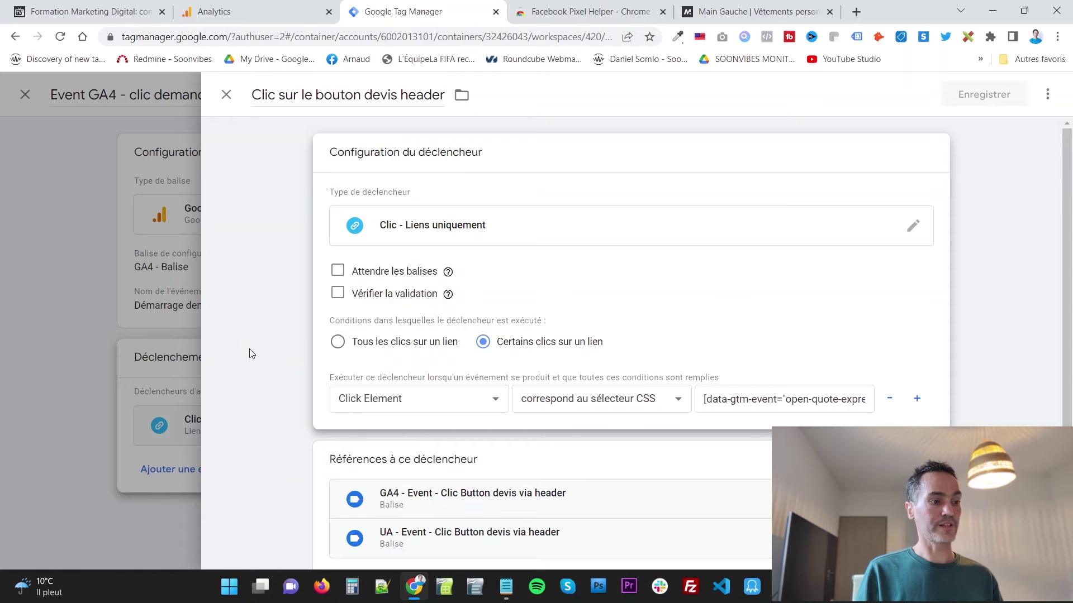
click(415, 233)
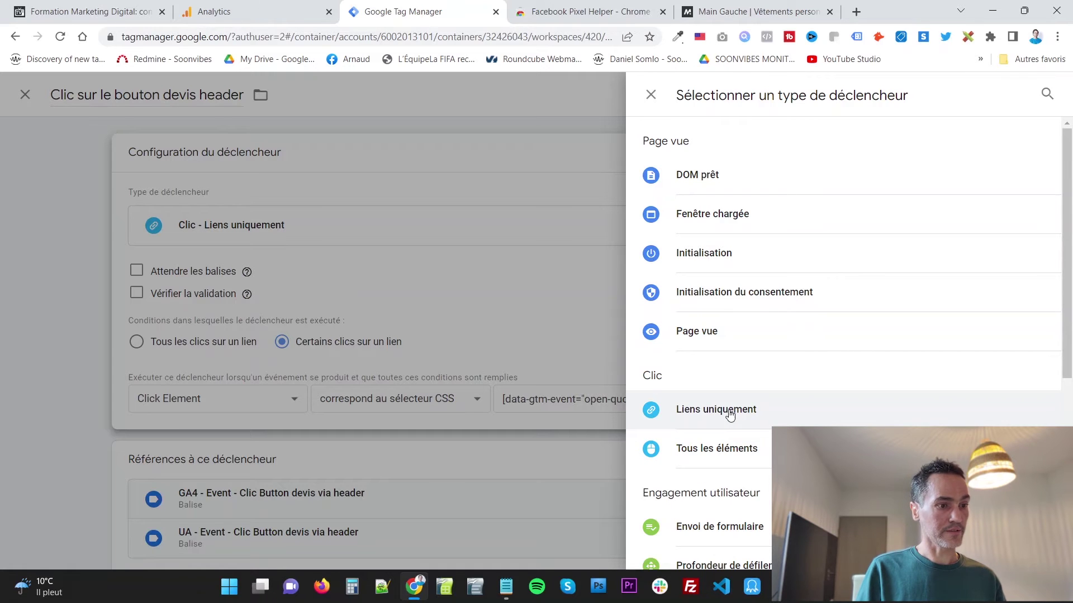
click(650, 95)
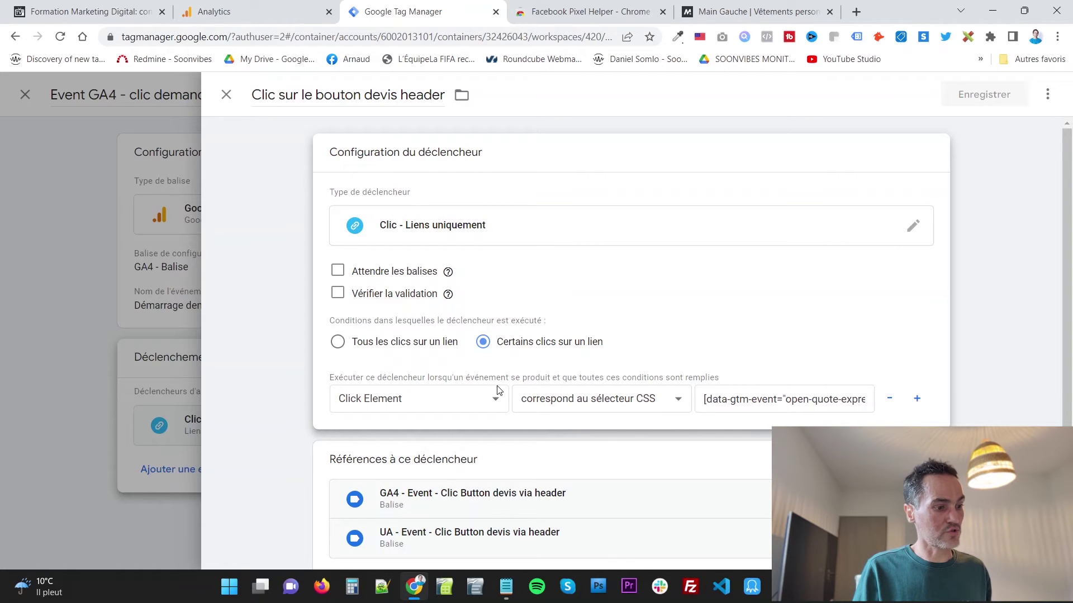
Review the trigger condition's available variables and its CSS selector value, and leave the trigger and the new tag without saving.
click(373, 408)
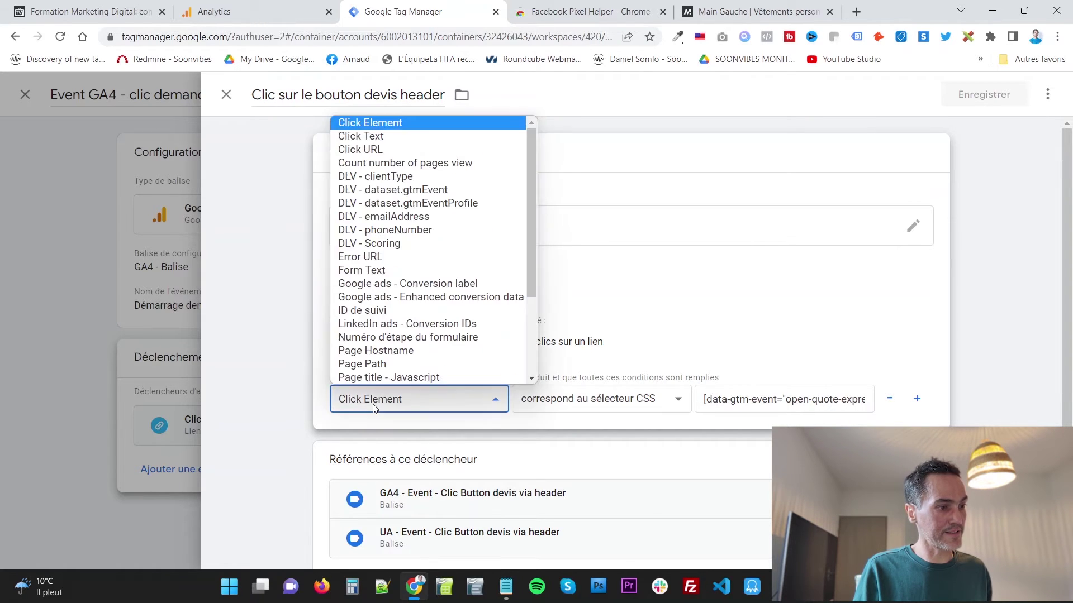
click(373, 409)
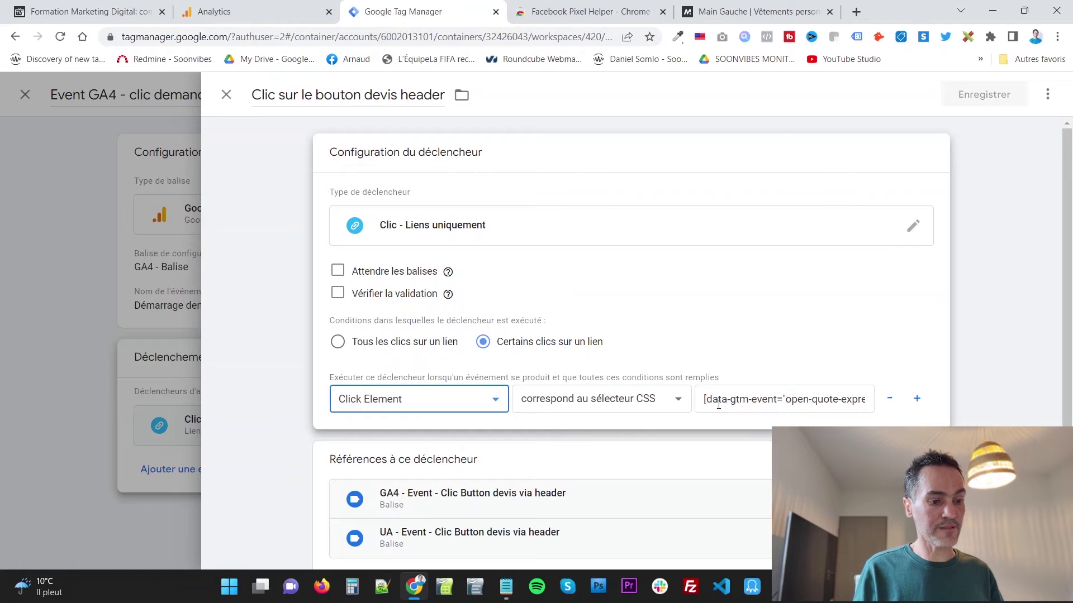
drag(797, 404, 848, 404)
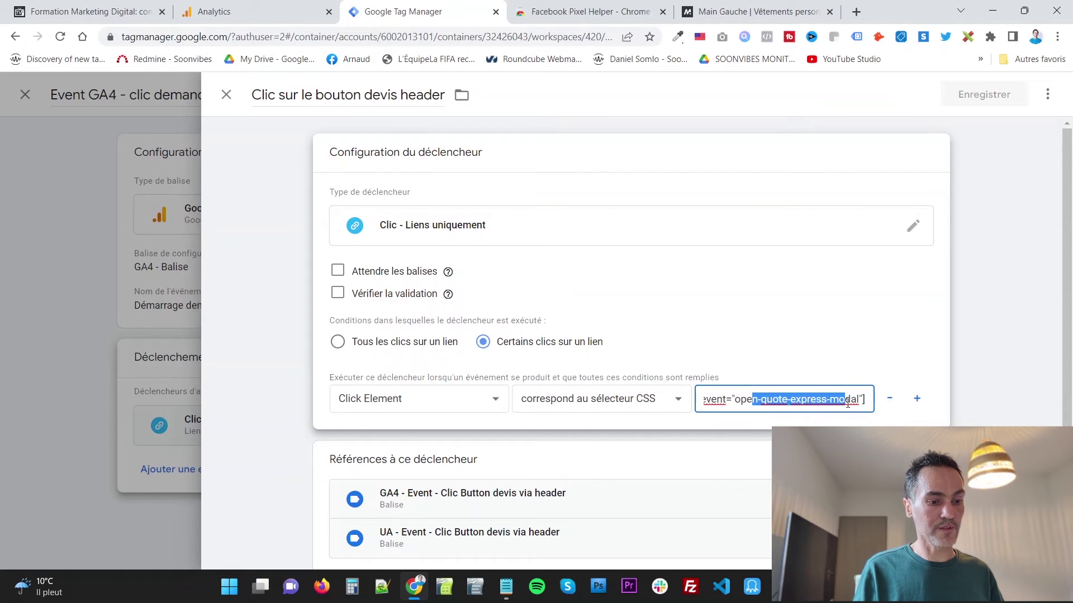
click(847, 403)
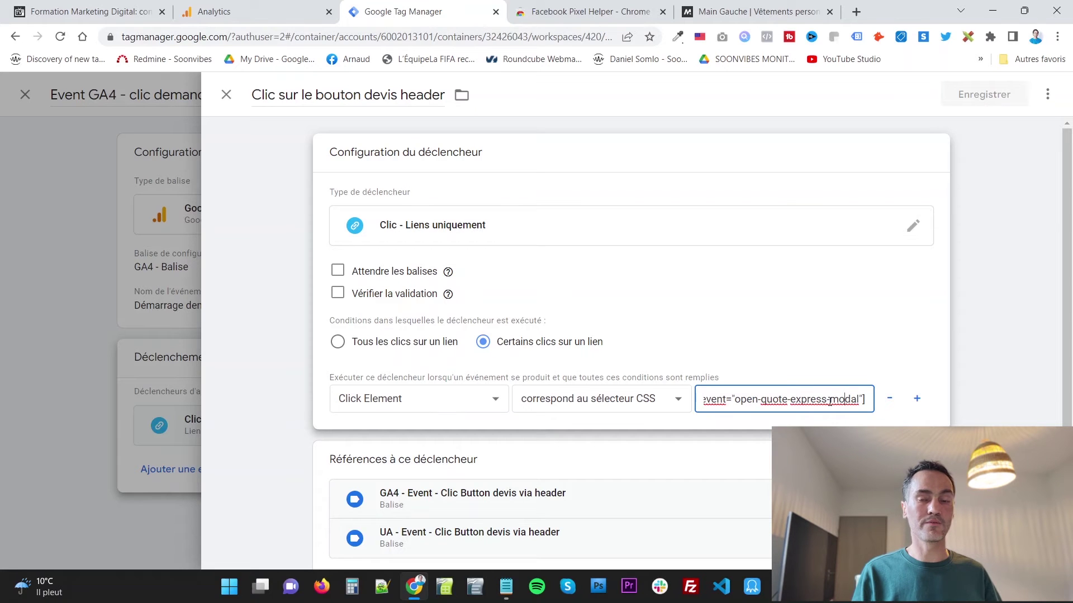
key(Escape)
click(668, 249)
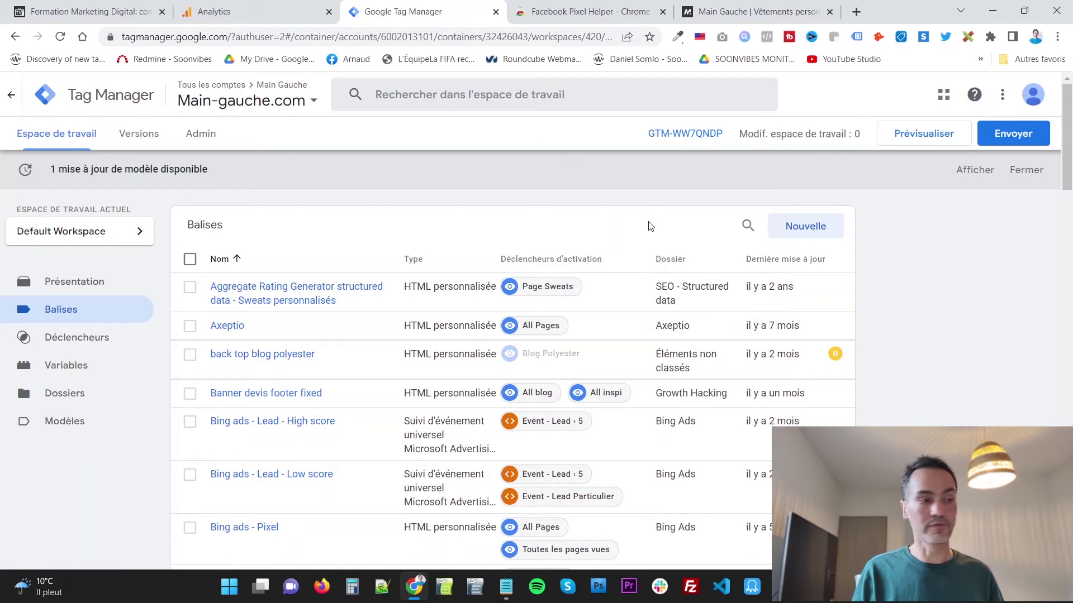
Switch to Google Analytics and find the event containing "head" in the list of existing events.
click(258, 6)
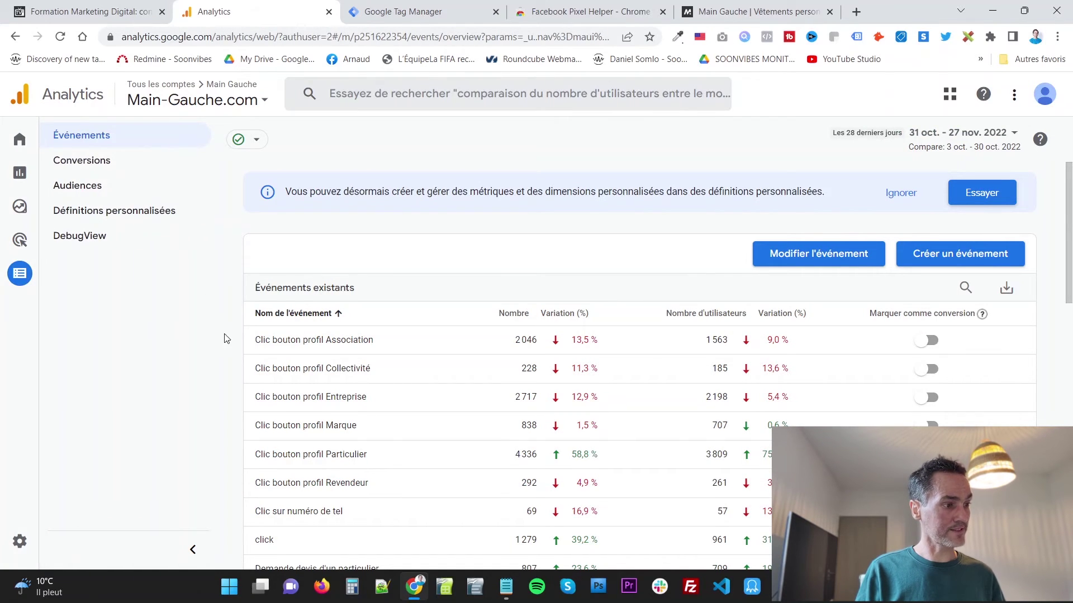
scroll(342, 354, down, 1)
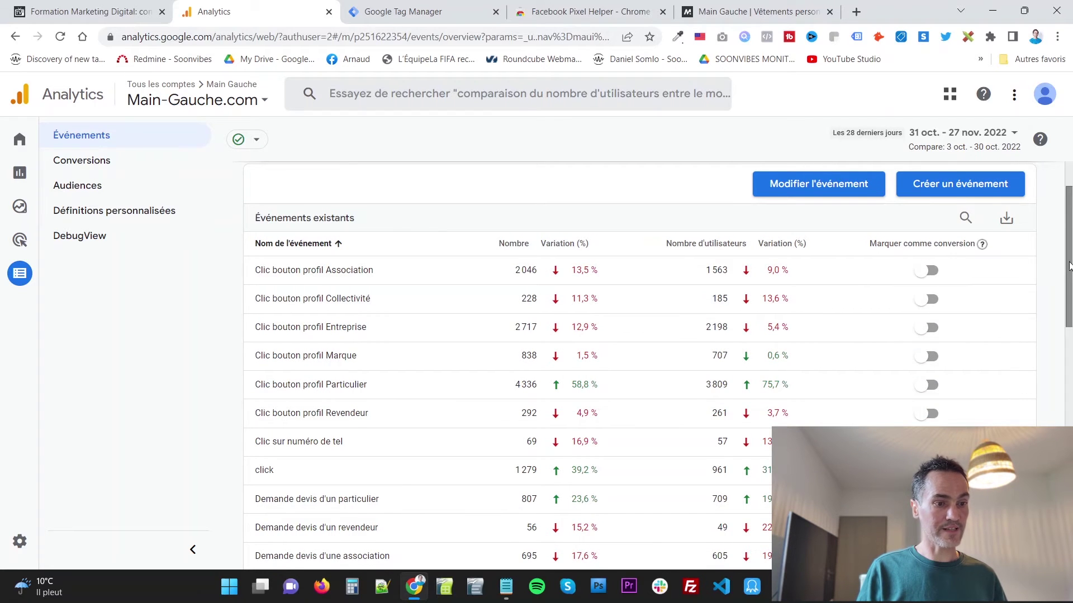
scroll(839, 317, down, 1)
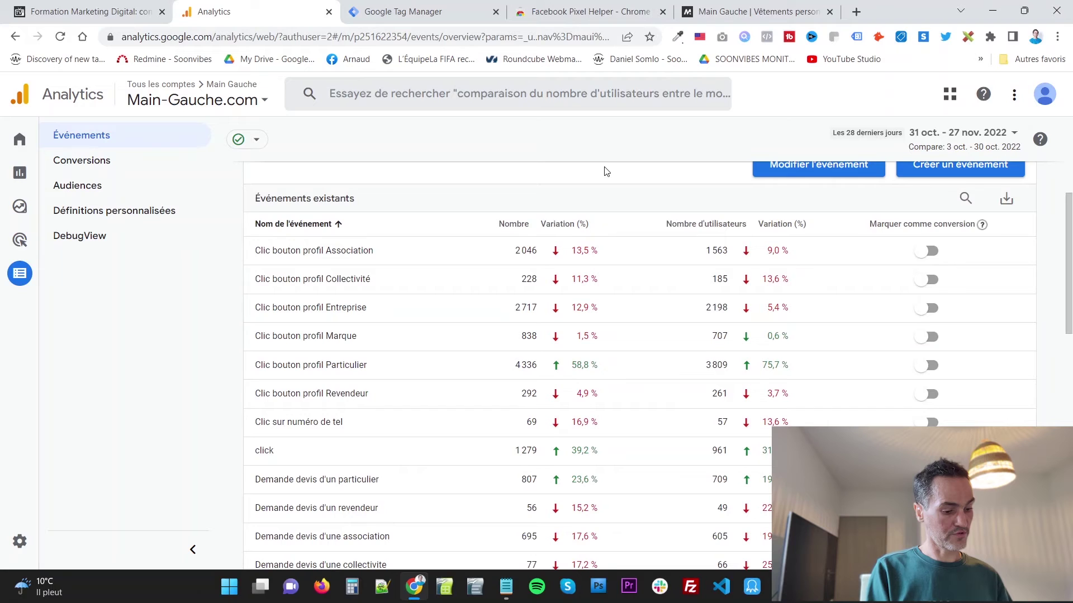
key(ctrl+f)
text(hea)
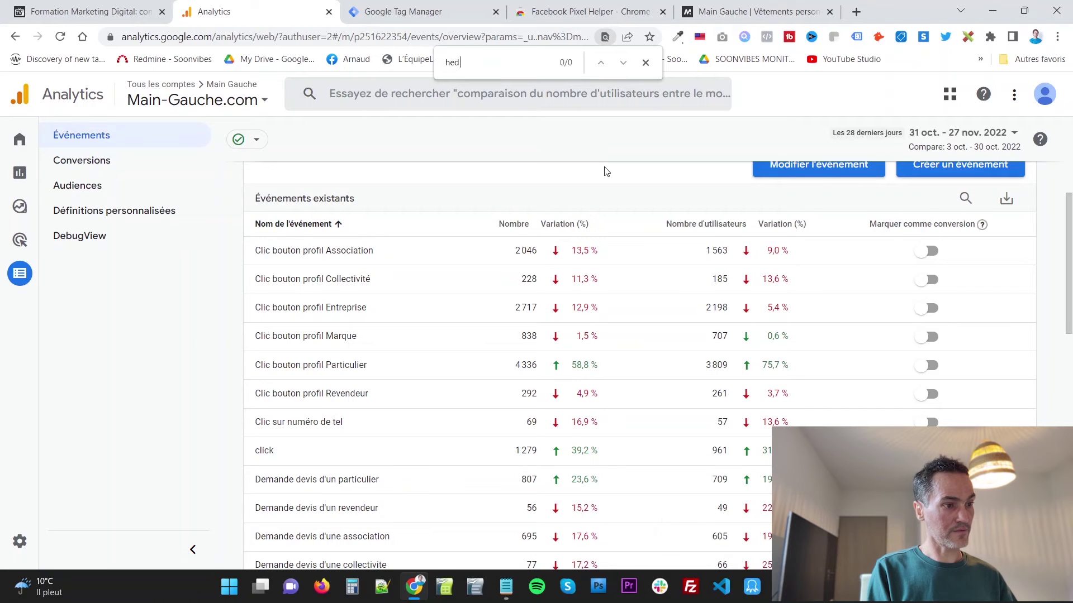
text(d)
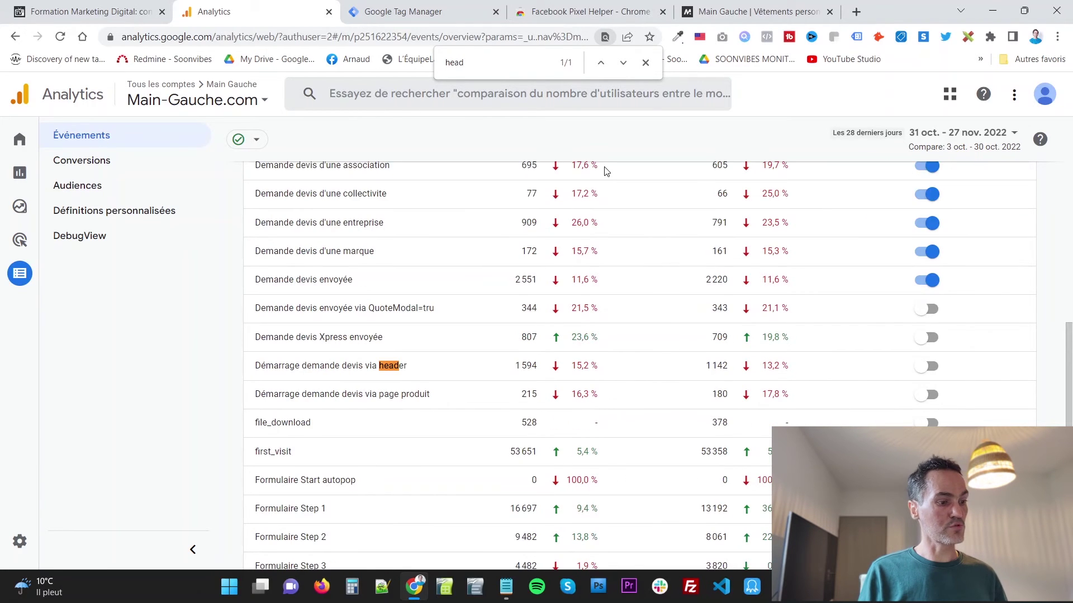
key(Escape)
click(298, 381)
scroll(397, 370, down, 1)
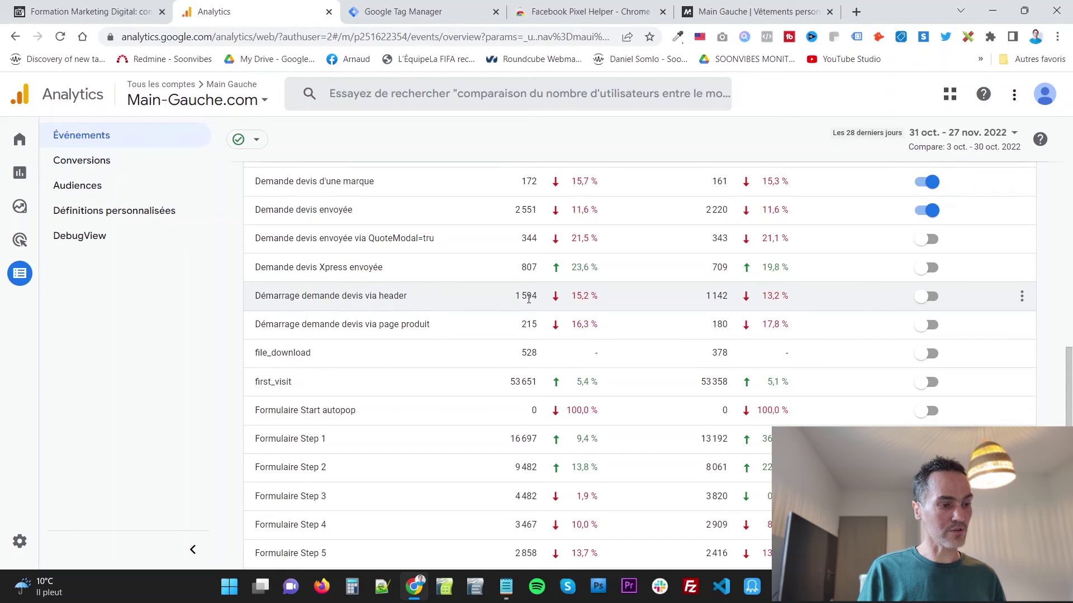
Examine the counts and conversion settings of the quote request and form step events in the existing events list.
scroll(529, 299, up, 8)
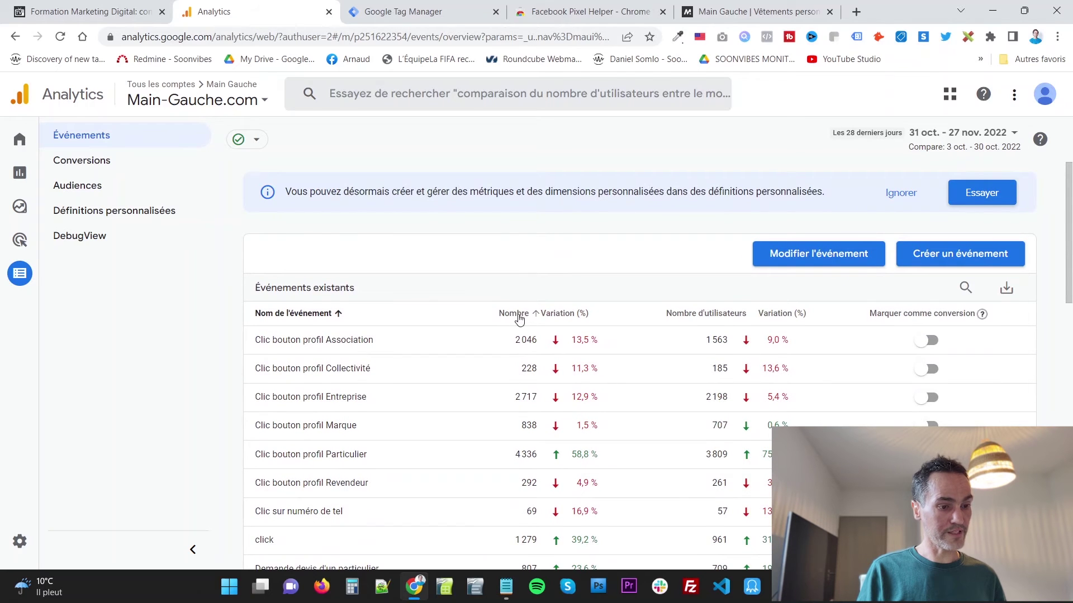
scroll(687, 329, down, 5)
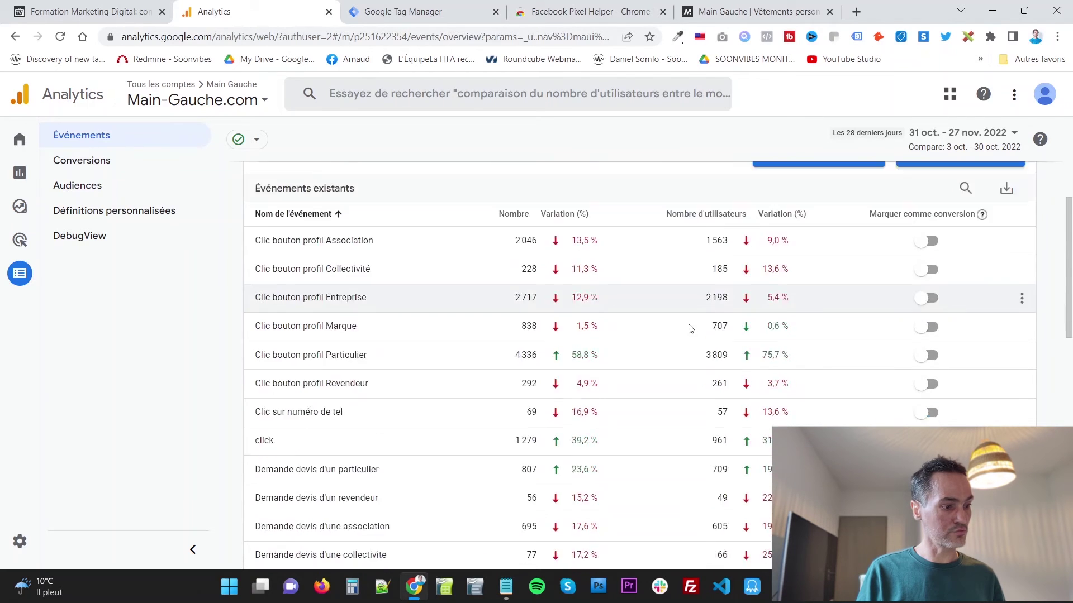
scroll(687, 338, down, 1)
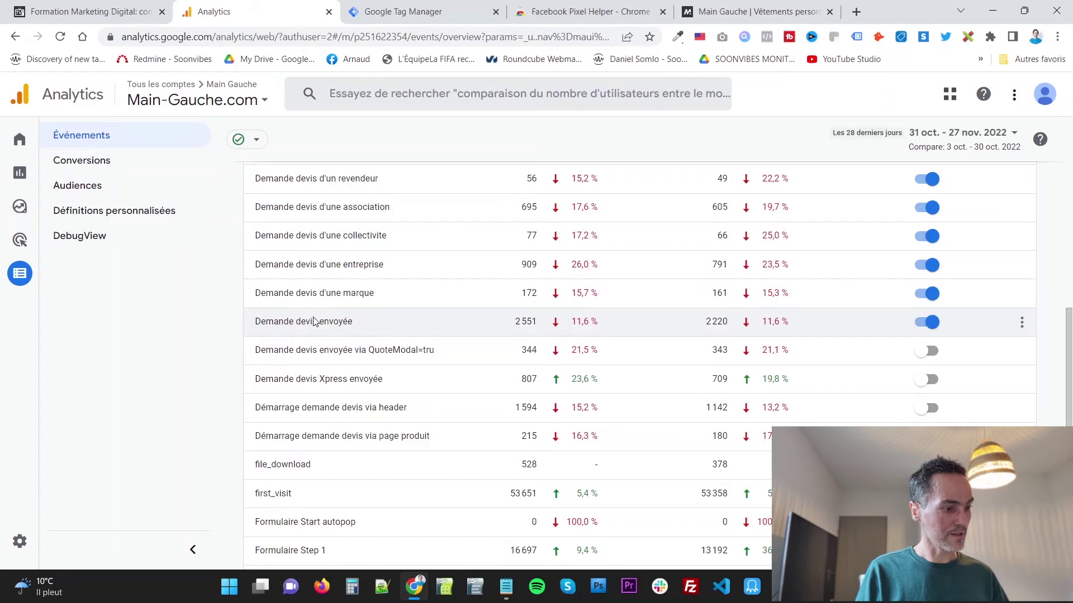
scroll(311, 318, down, 4)
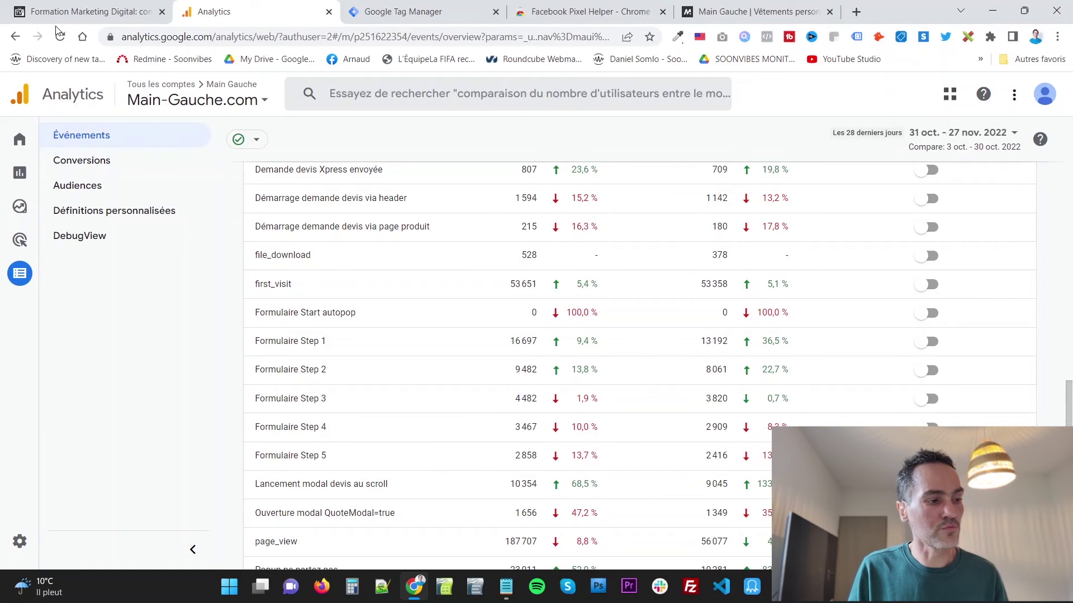
Switch to the Main Gauche site, open the DEVIS GRATUIT form and inspect the code of its title, opening the code search.
click(743, 11)
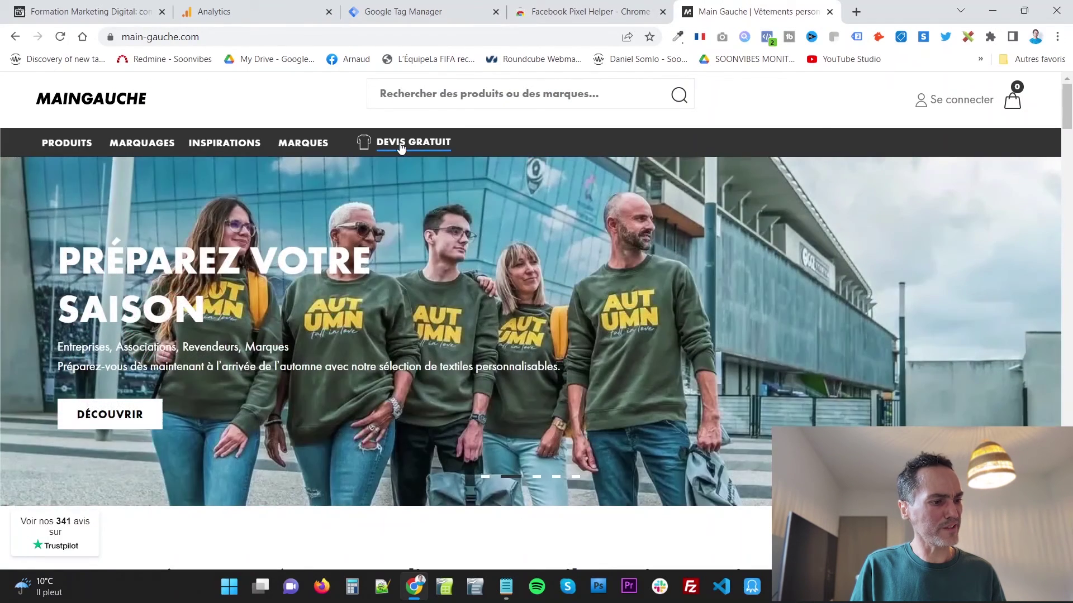
click(400, 143)
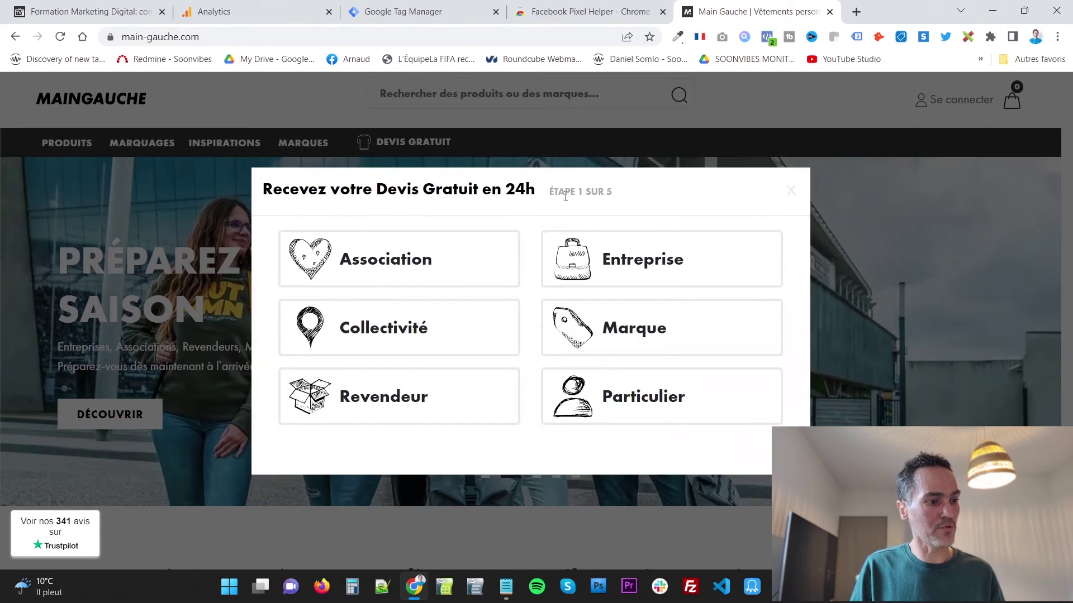
right_click(477, 192)
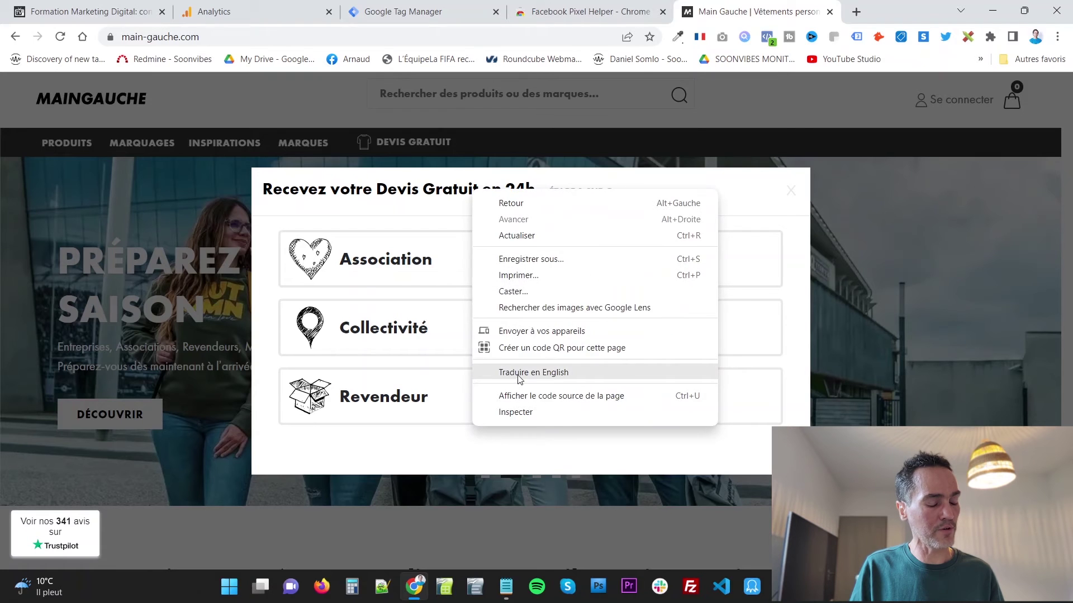
click(521, 417)
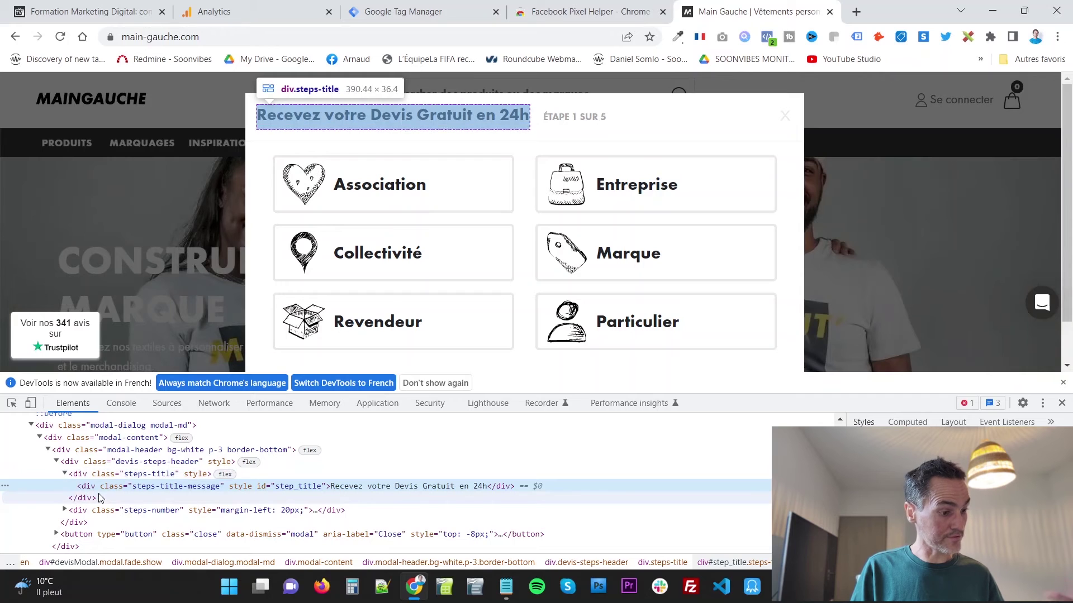
scroll(103, 498, up, 15)
key(ctrl+f)
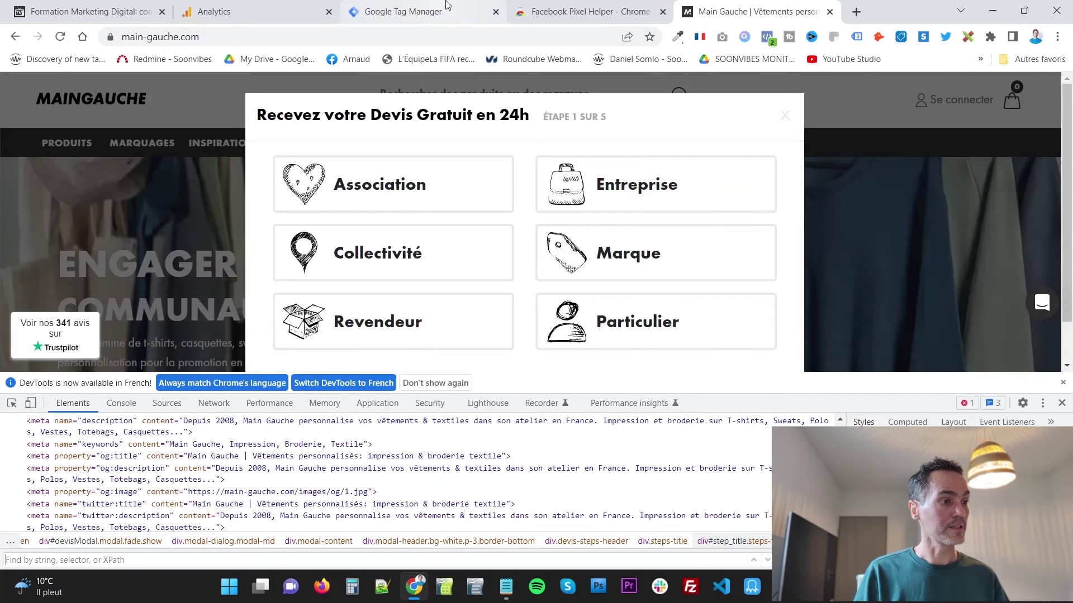
Switch to Google Tag Manager and filter the tag list by "step".
click(418, 10)
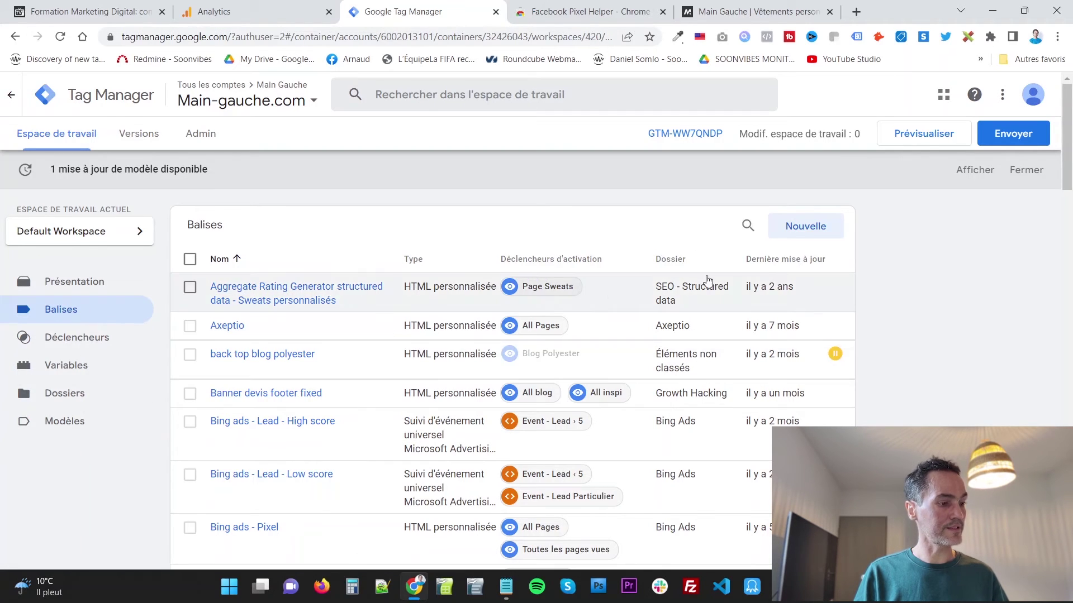
click(748, 225)
text(step)
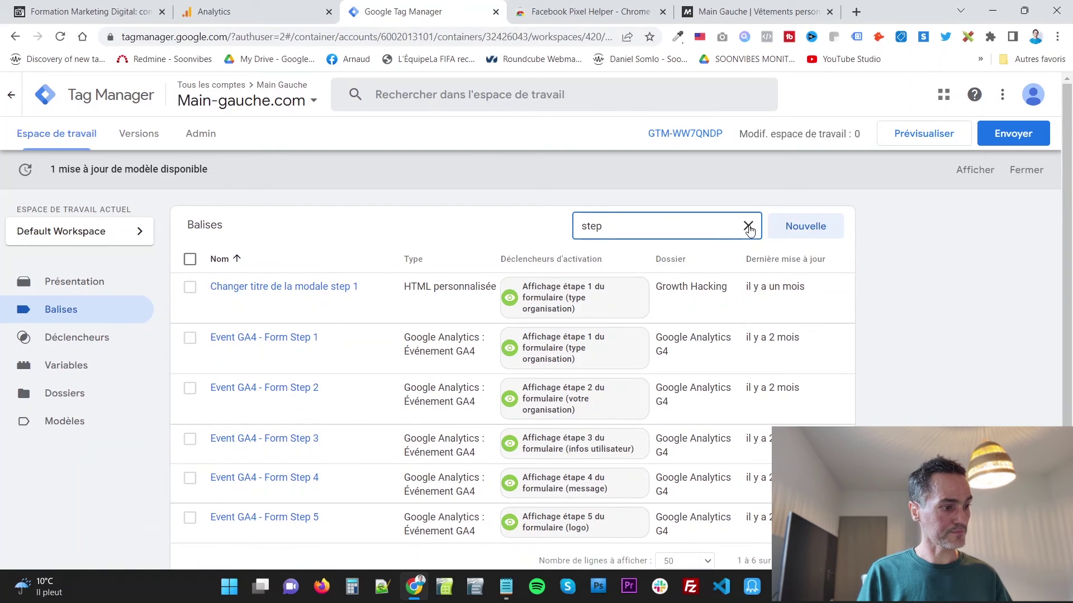
scroll(827, 364, down, 1)
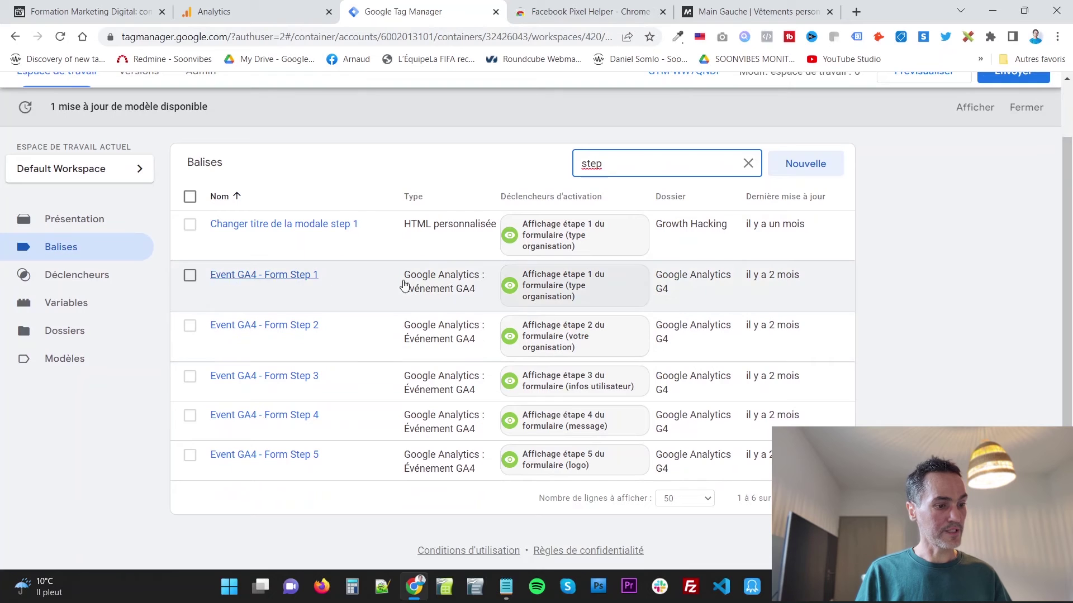
Review the trigger "Affichage étape 1 du formulaire (type organisation)", close it, and open the tag "Event GA4 - Form Step 2".
click(570, 288)
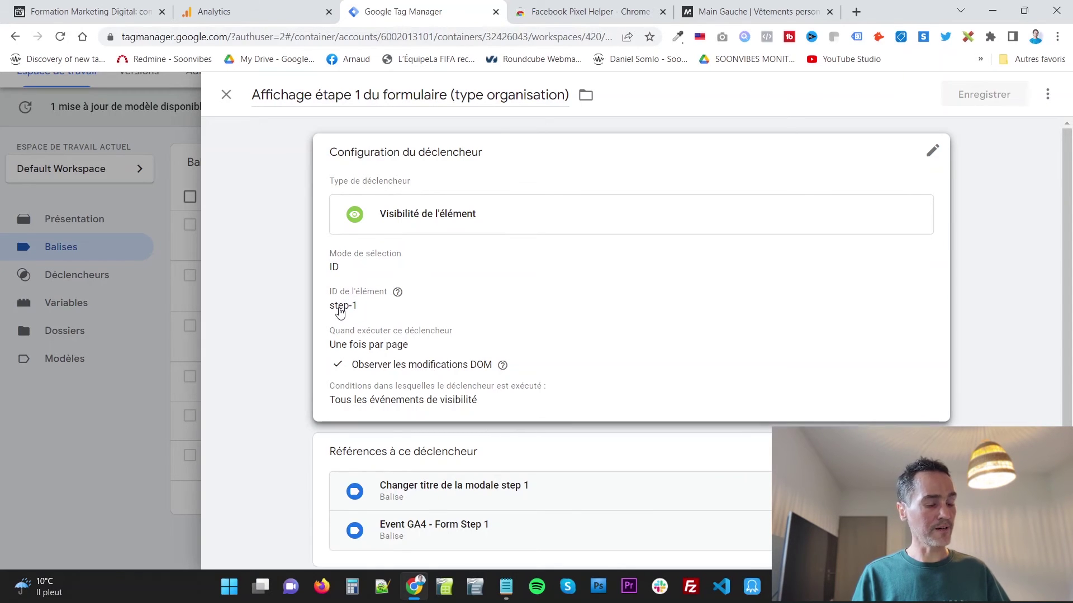
click(140, 259)
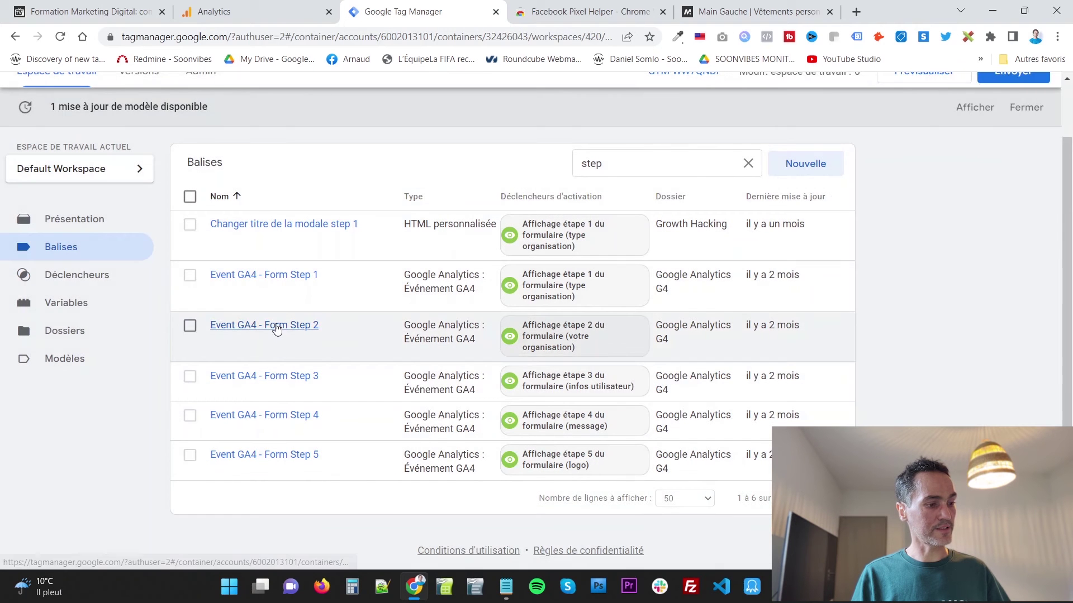
click(276, 327)
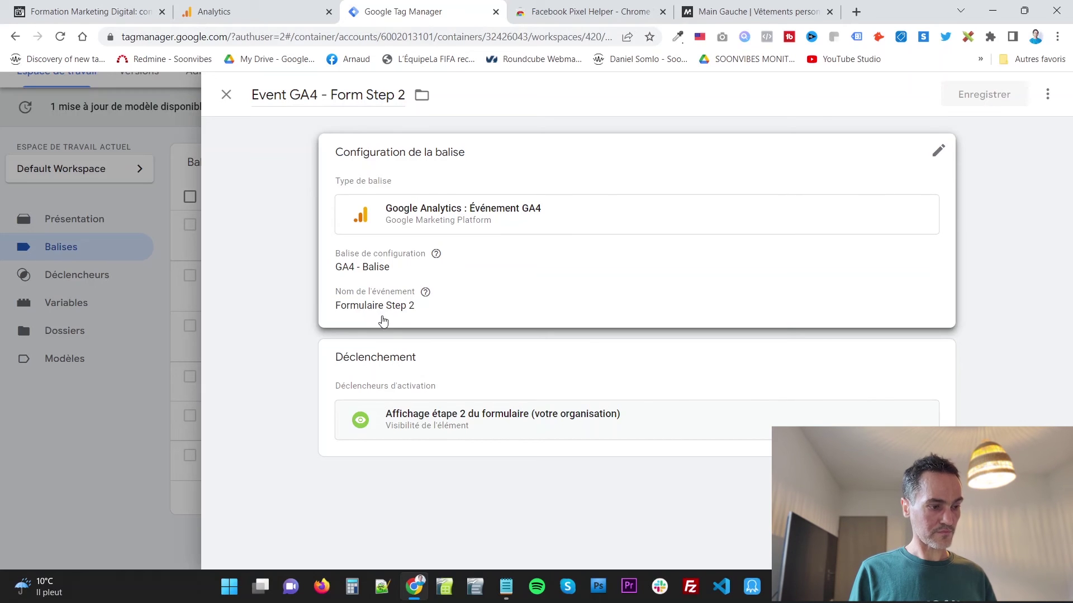
Open the trigger "Affichage étape 2 du formulaire (votre organisation)" and review the available trigger types without changing the type.
click(458, 363)
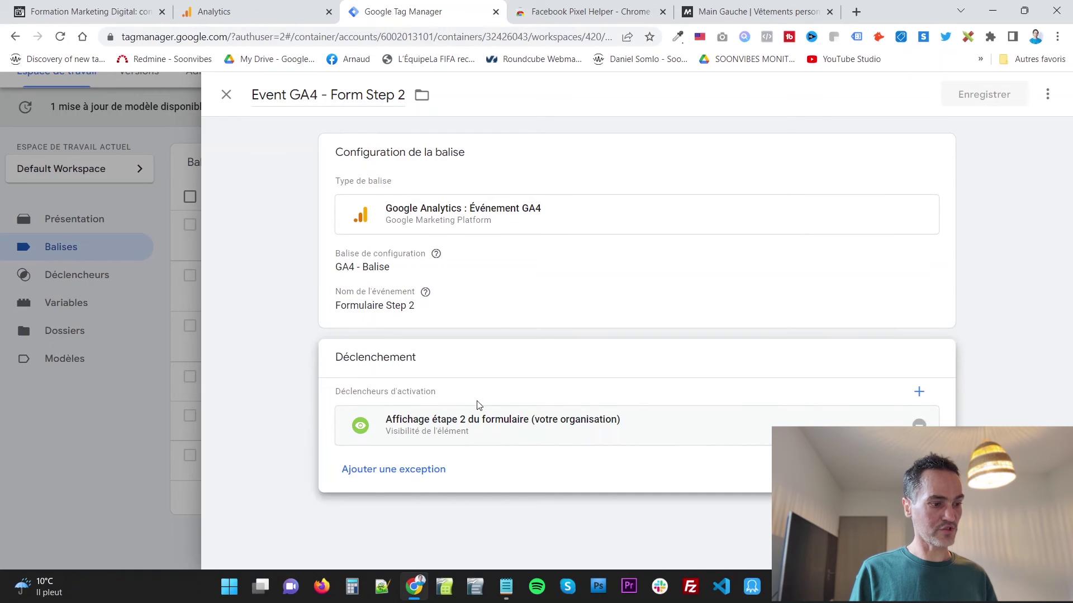
click(489, 428)
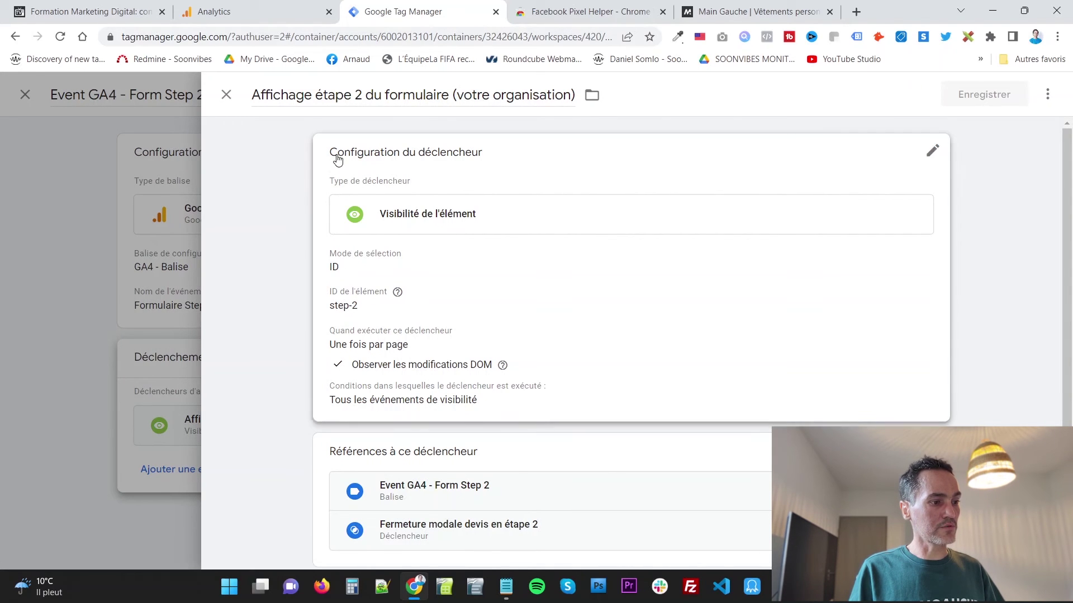
click(451, 221)
click(457, 229)
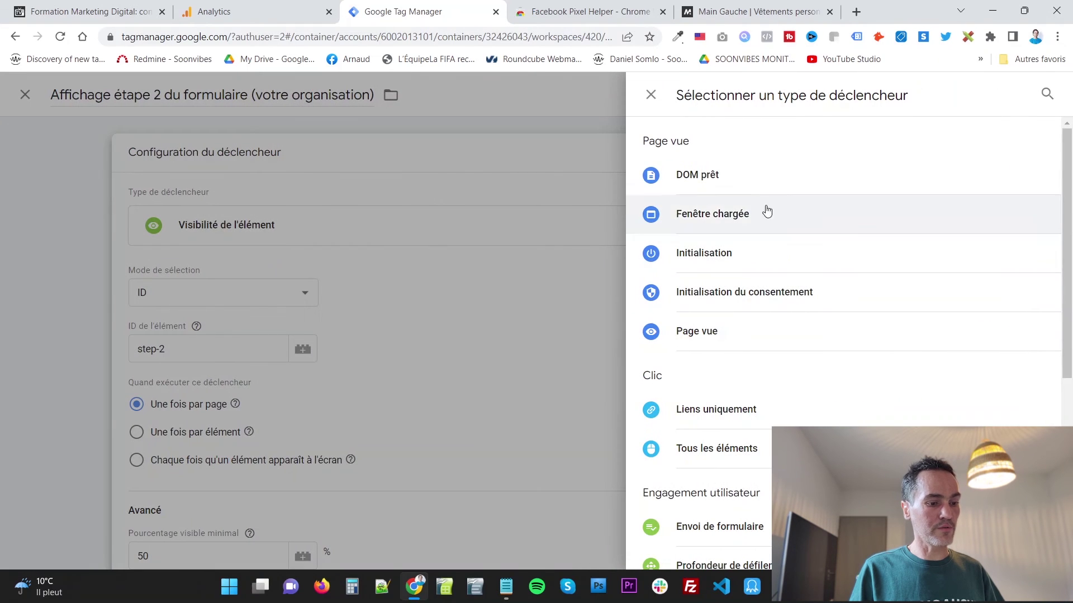
scroll(858, 289, down, 1)
scroll(859, 289, down, 4)
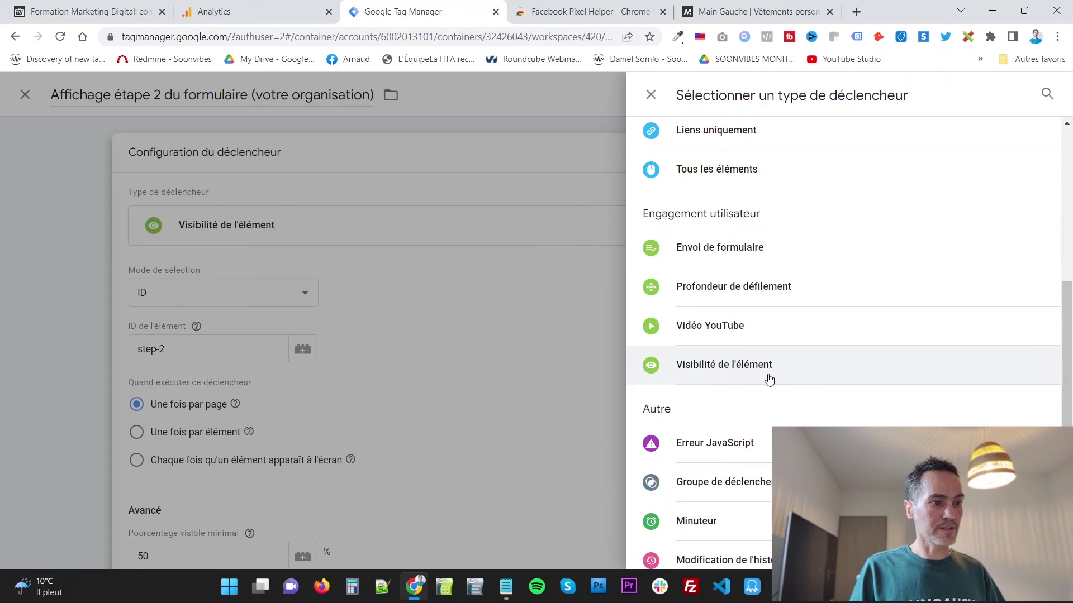
click(650, 95)
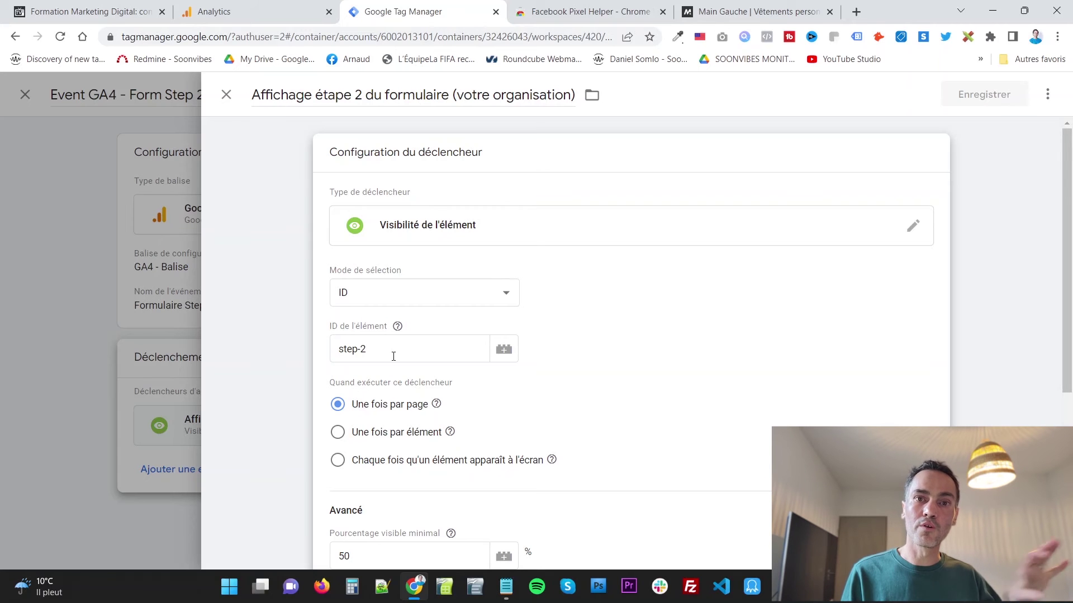
Switch to the Main Gauche site, inspect the code of the "Votre demande a été envoyée !" message, and close the inspector.
key(ctrl+5)
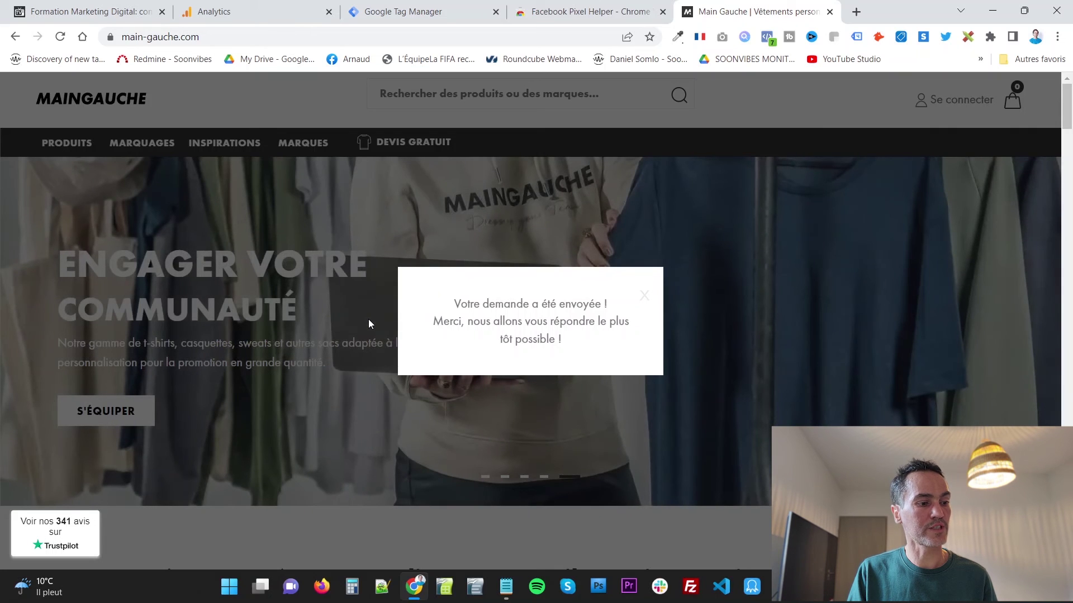
right_click(456, 305)
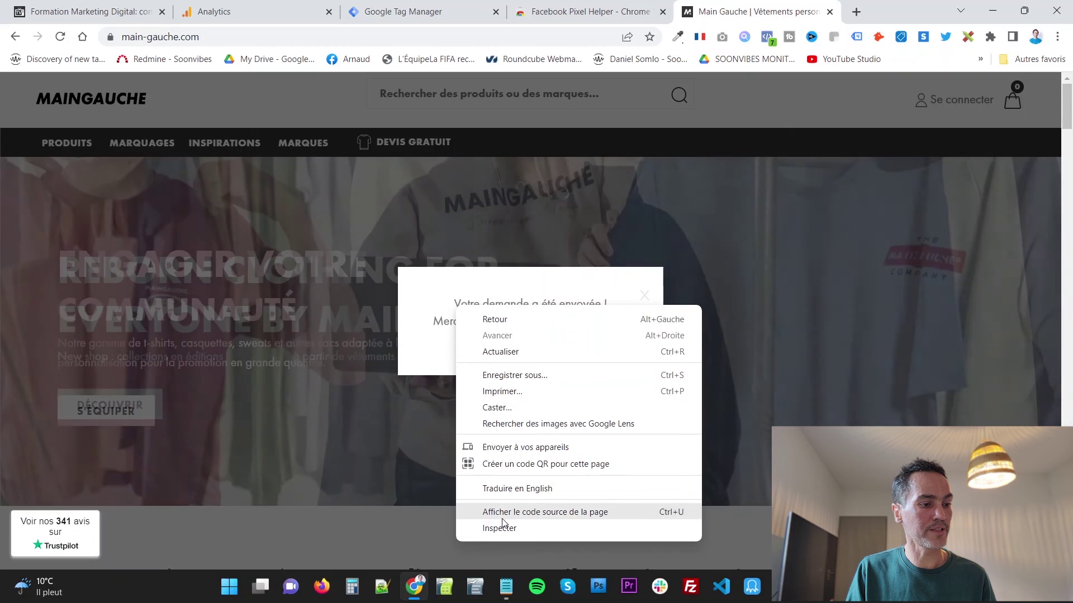
click(505, 534)
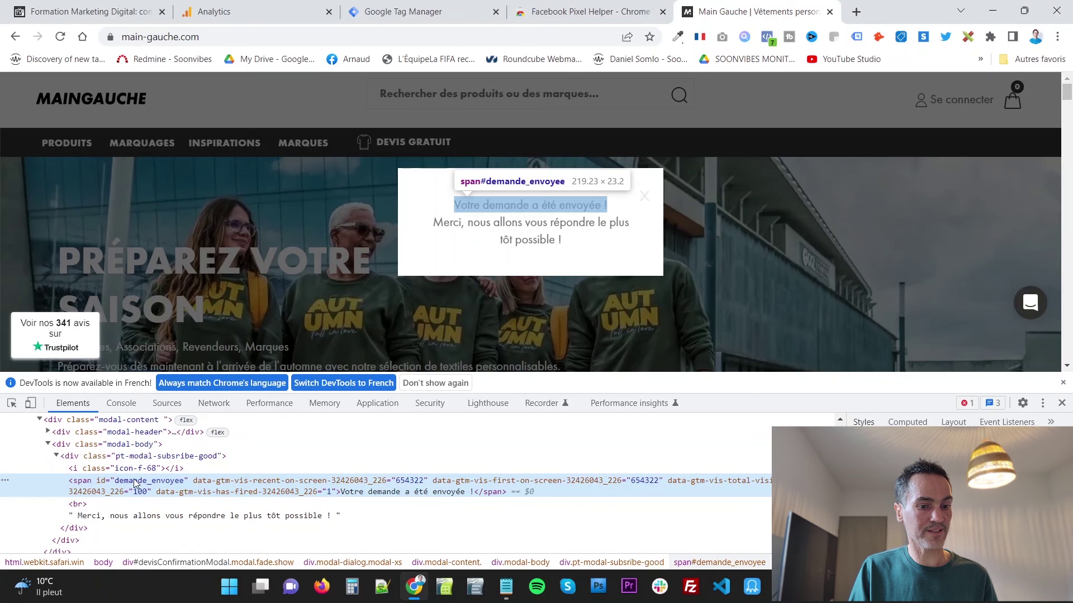
click(1061, 403)
Switch to Google Tag Manager and give the new trigger the type Visibilité de l'élément with ID as selection mode.
click(416, 11)
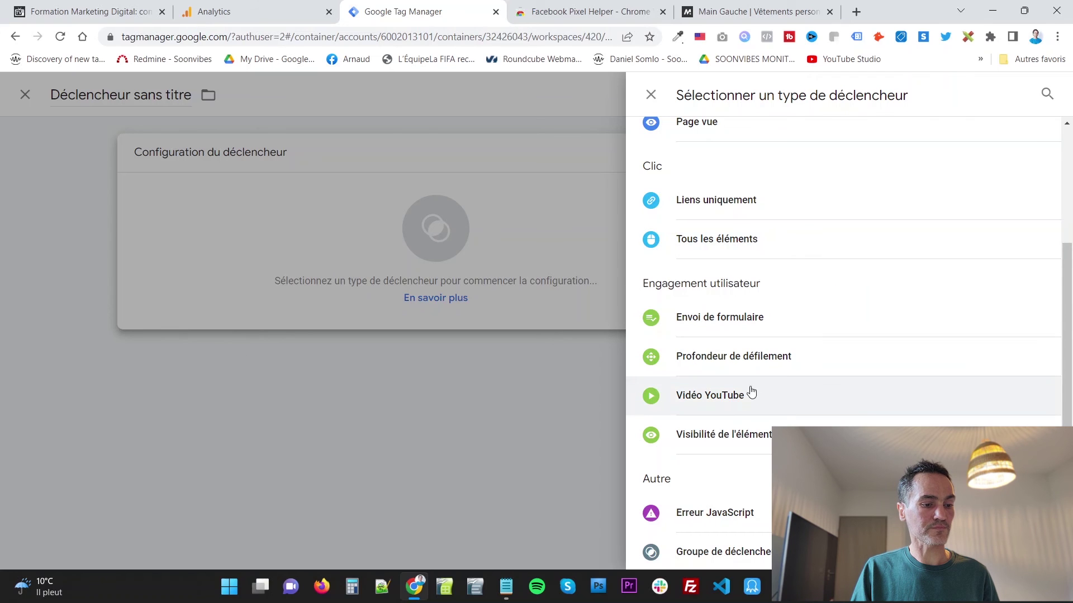
click(713, 438)
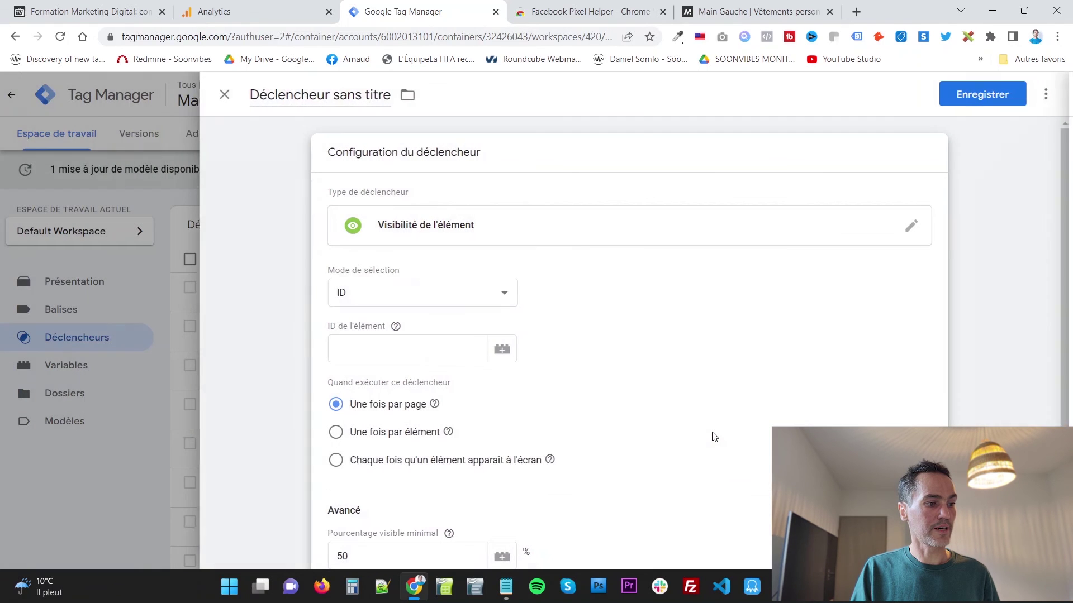
click(386, 295)
click(368, 298)
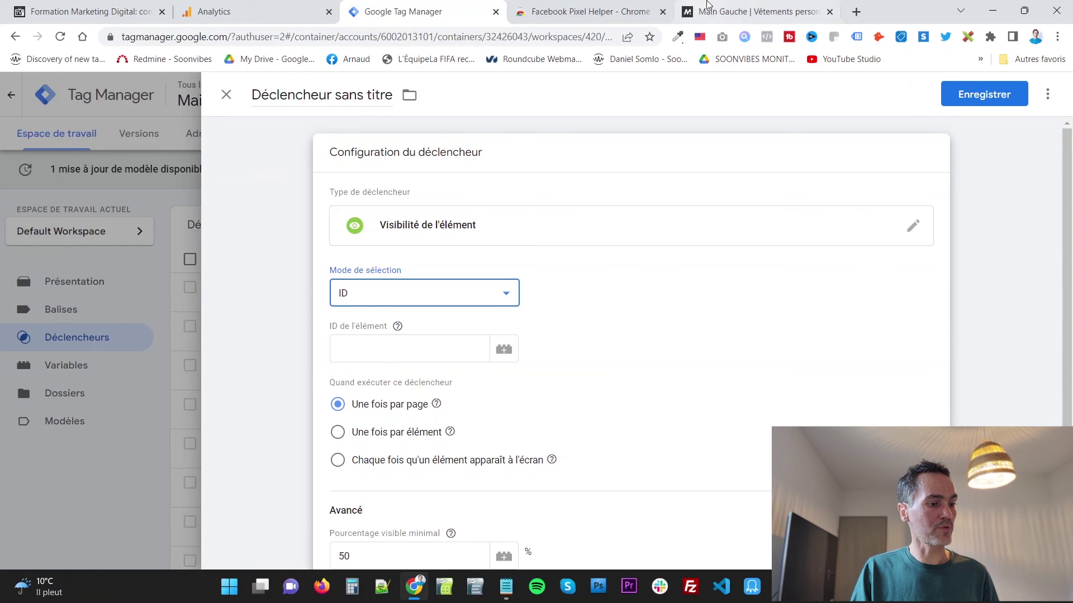
On the Main Gauche site, inspect the request confirmation message and copy its span's id value "demande_envoyee".
click(726, 11)
right_click(512, 301)
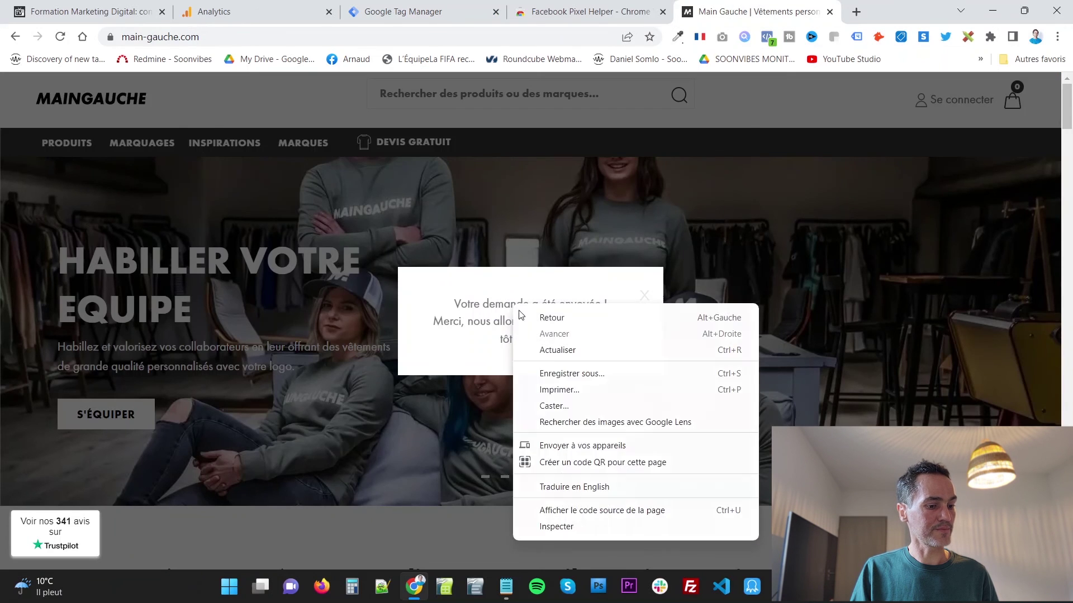
click(596, 528)
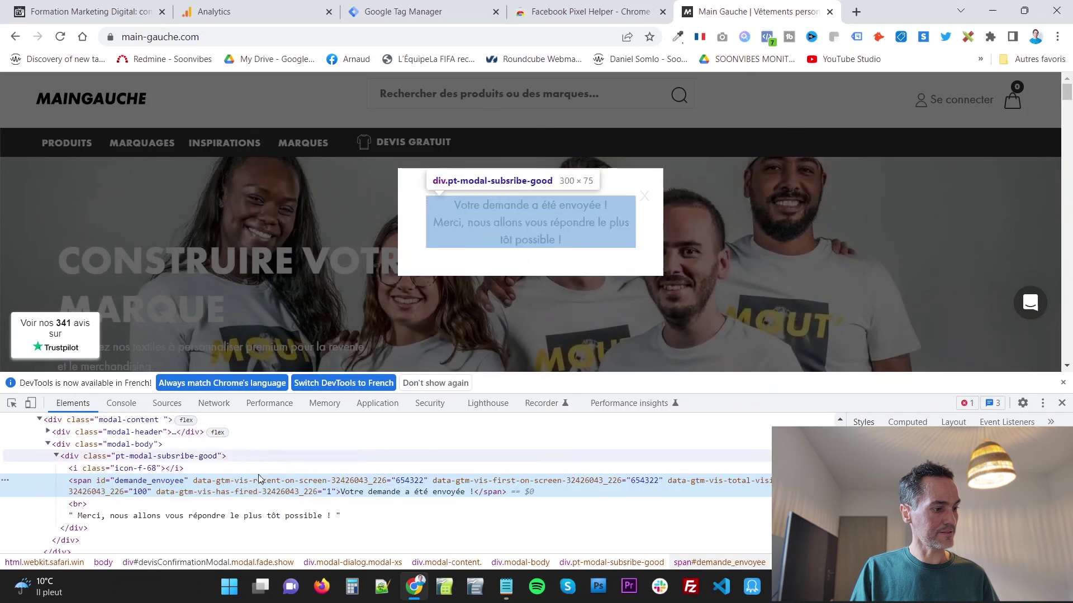
double_click(159, 483)
key(ctrl+c)
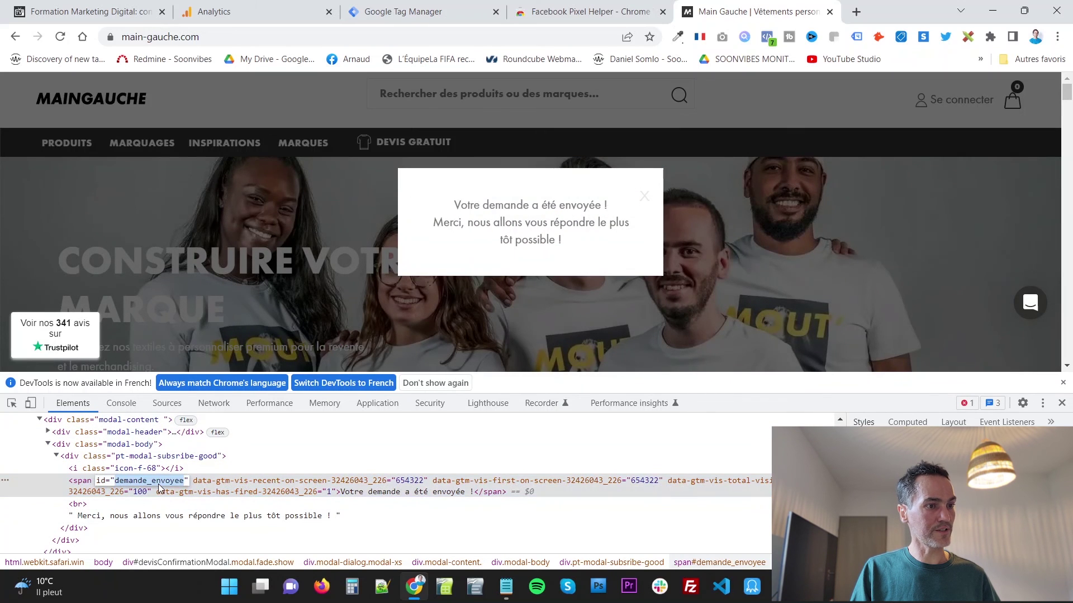
Back in Google Tag Manager, paste "demande_envoyee" as the new trigger's ID de l'élément.
click(394, 12)
click(380, 348)
right_click(380, 348)
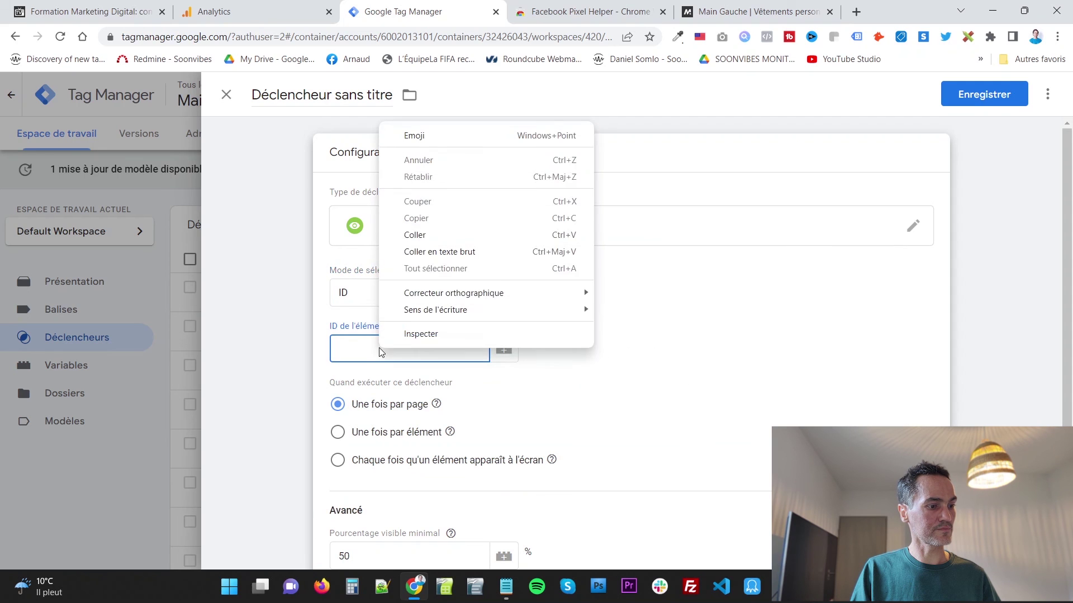
click(422, 237)
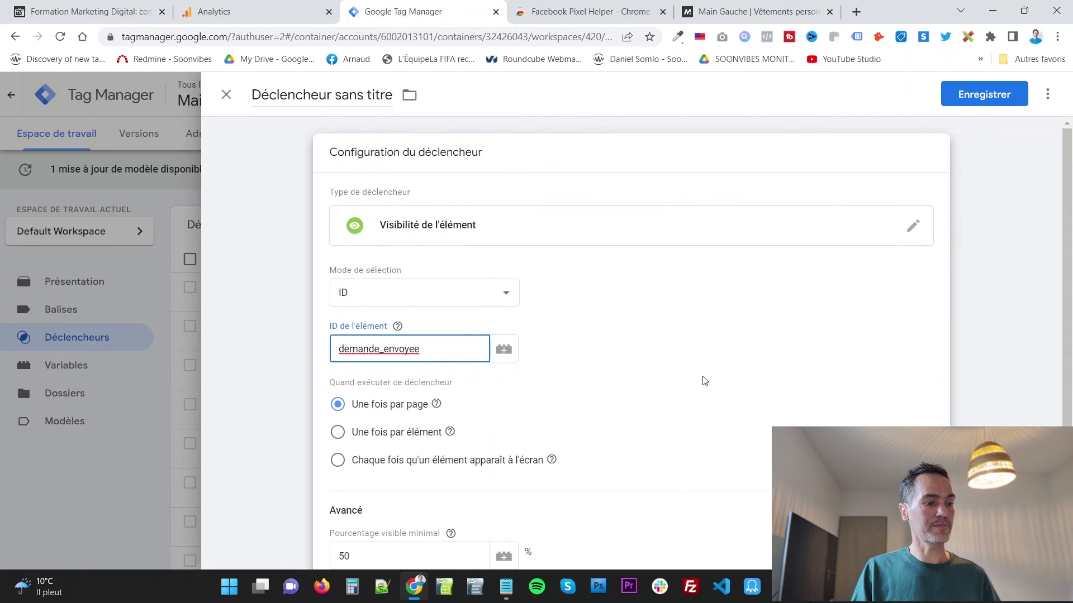
click(691, 347)
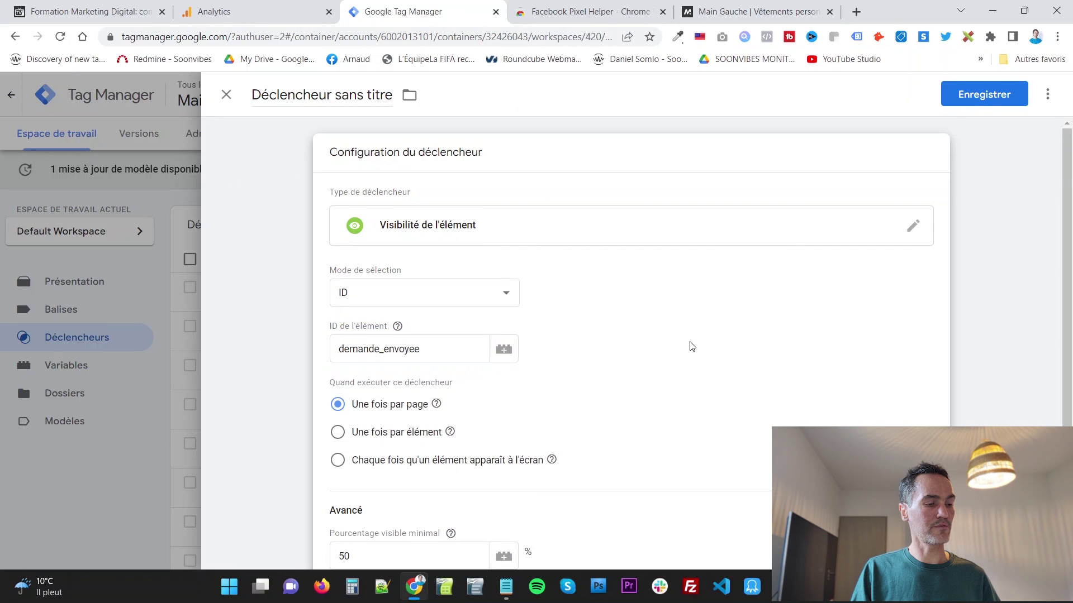
Check the new trigger's firing and advanced options and open its name for editing.
scroll(692, 346, down, 1)
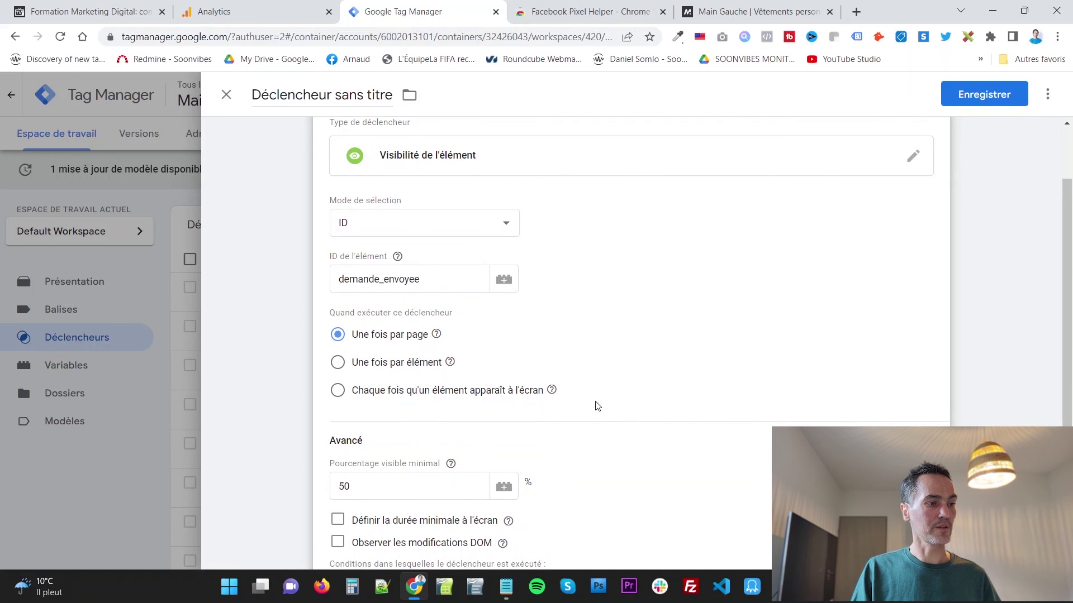
scroll(670, 386, down, 1)
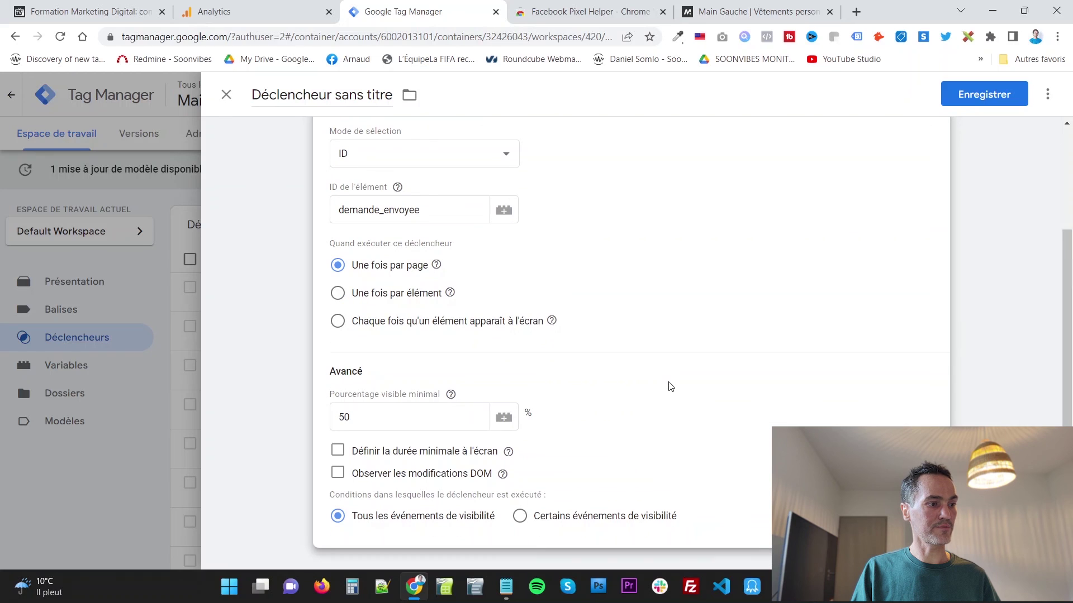
click(314, 96)
triple_click(316, 96)
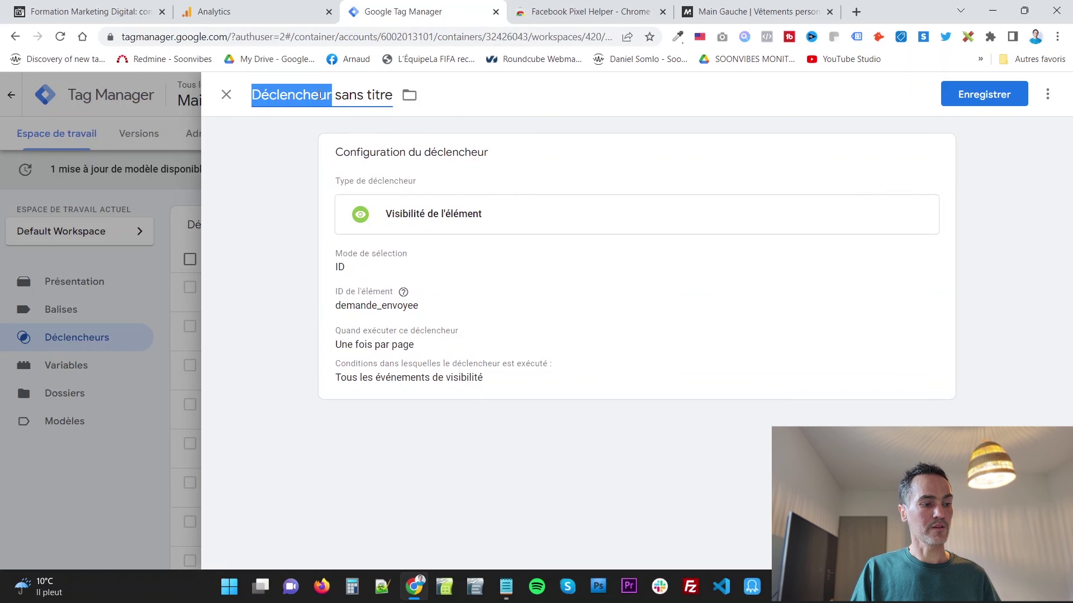